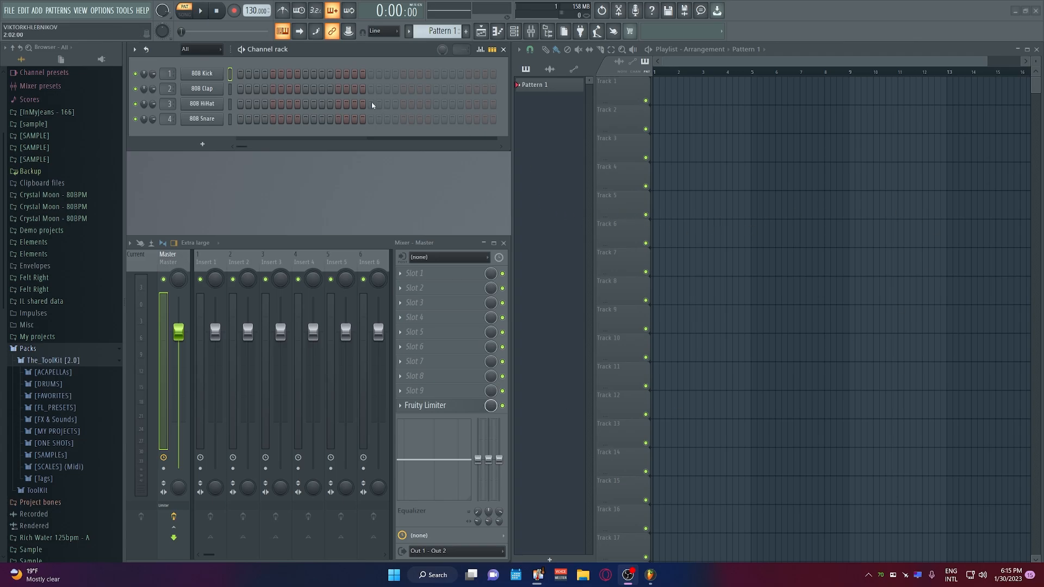
# Create a new project from the minimal template "Basic 808 with limiter"
pyautogui.click(9, 10)
pyautogui.moveTo(31, 37)
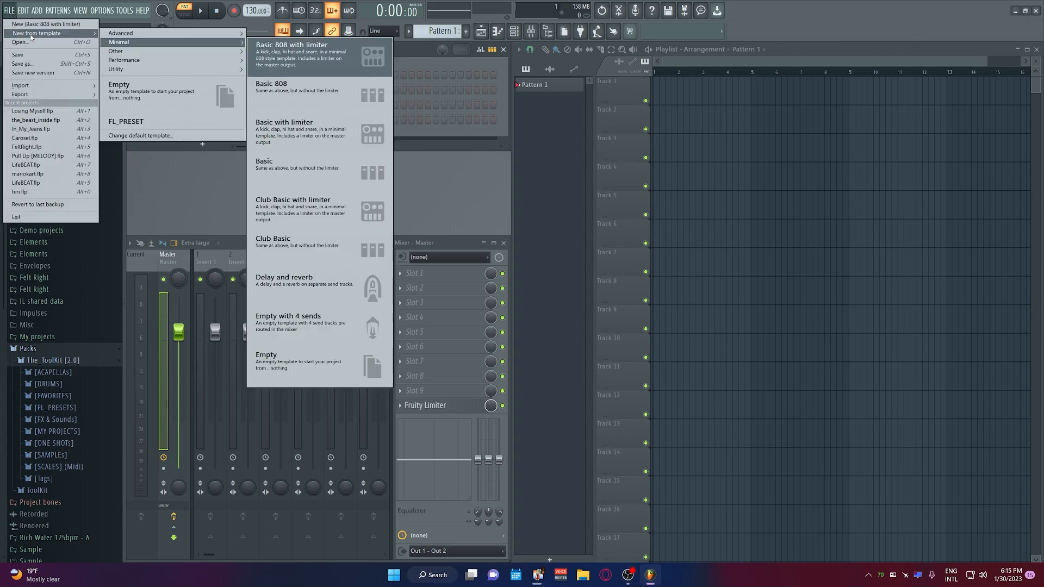
pyautogui.click(294, 54)
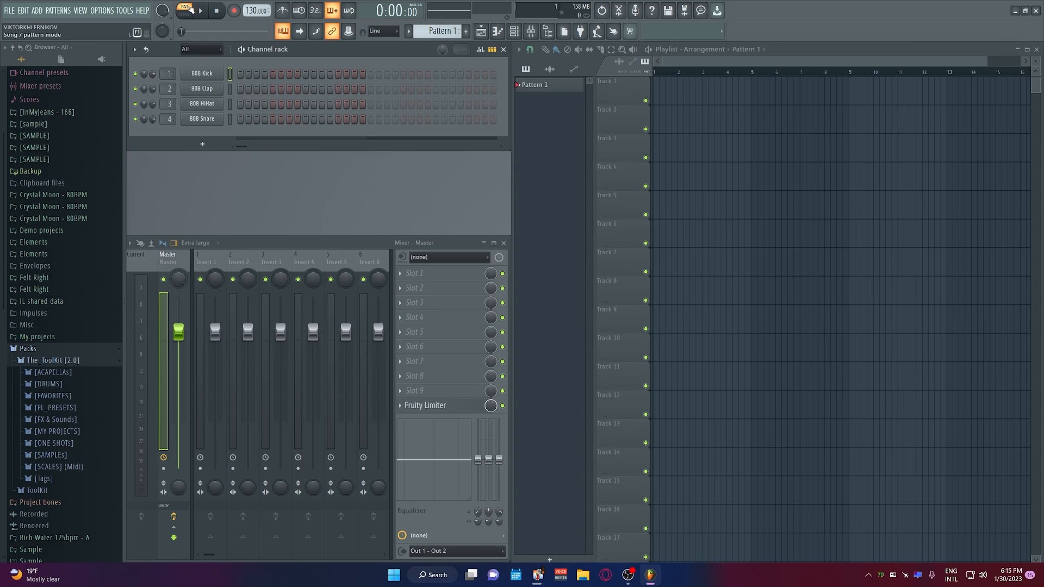
# Toggle playback between song and pattern mode and back, and close and reopen the channel rack
pyautogui.click(190, 10)
pyautogui.click(189, 11)
pyautogui.click(503, 49)
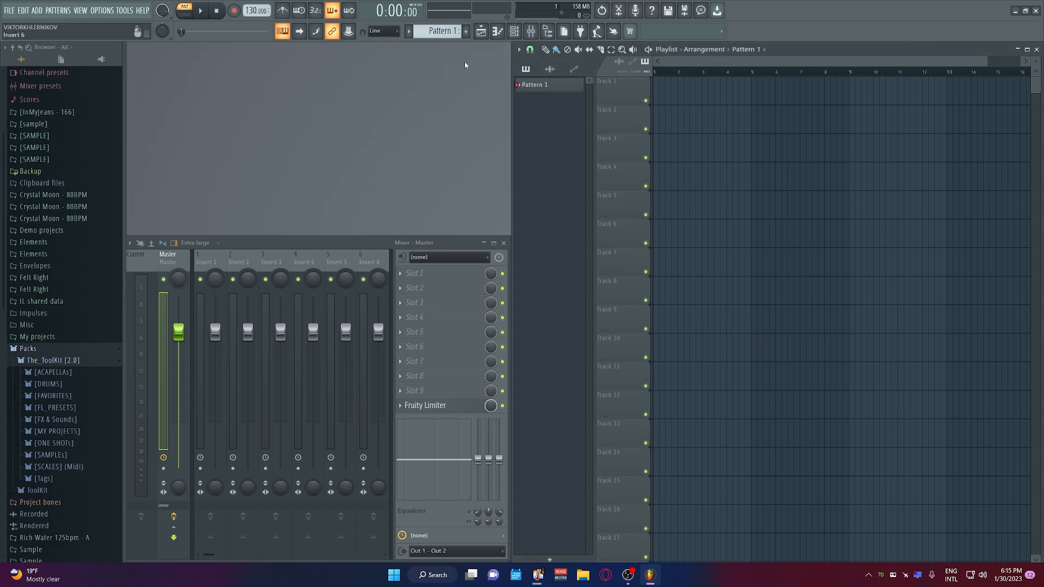
pyautogui.click(514, 31)
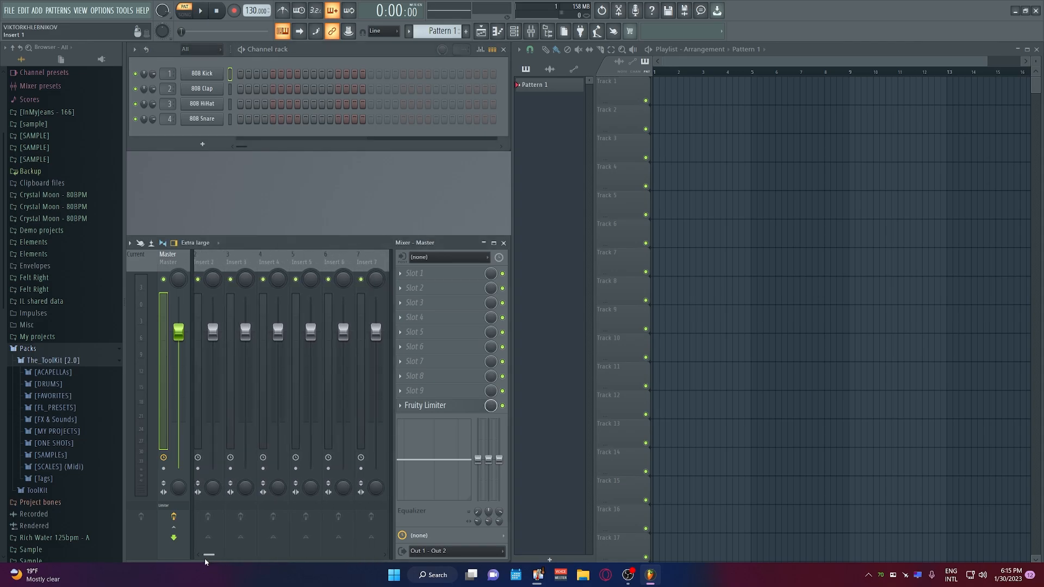
# Select Insert 1 and the Master track, and close and reopen both the mixer and the playlist
pyautogui.click(221, 372)
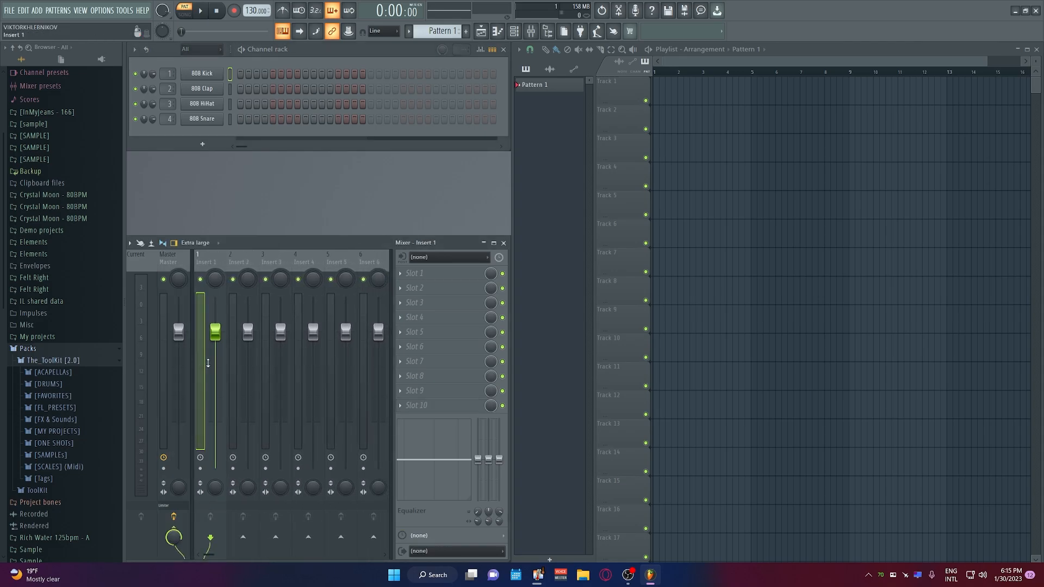
pyautogui.click(173, 375)
pyautogui.click(504, 243)
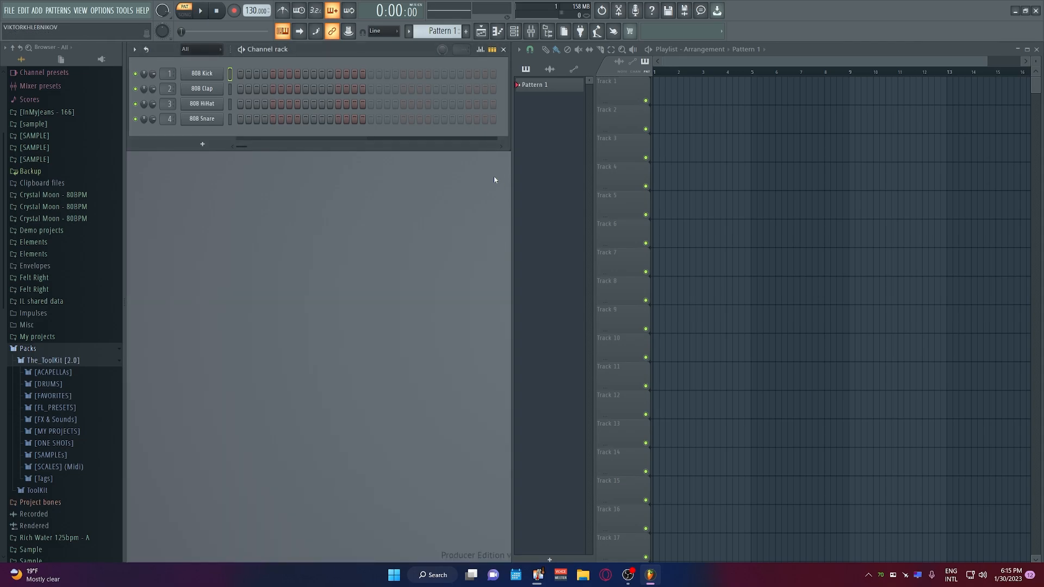
pyautogui.click(532, 32)
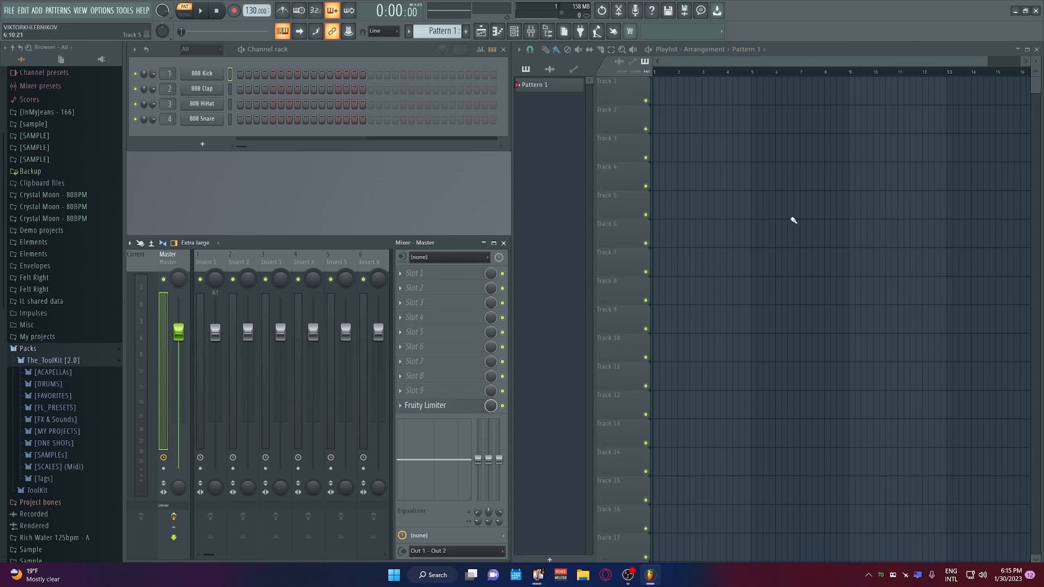
pyautogui.click(1037, 50)
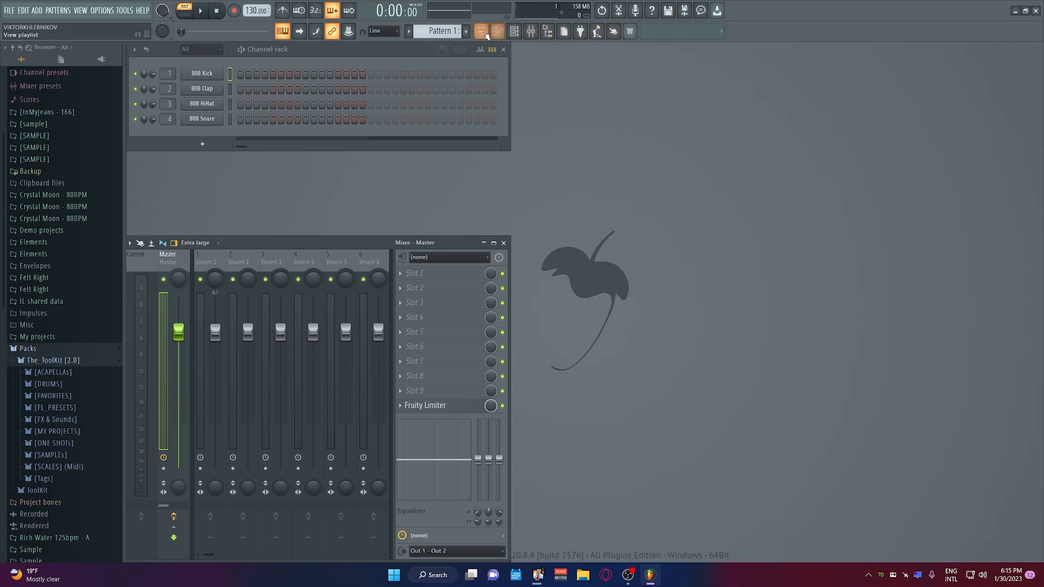
pyautogui.click(481, 31)
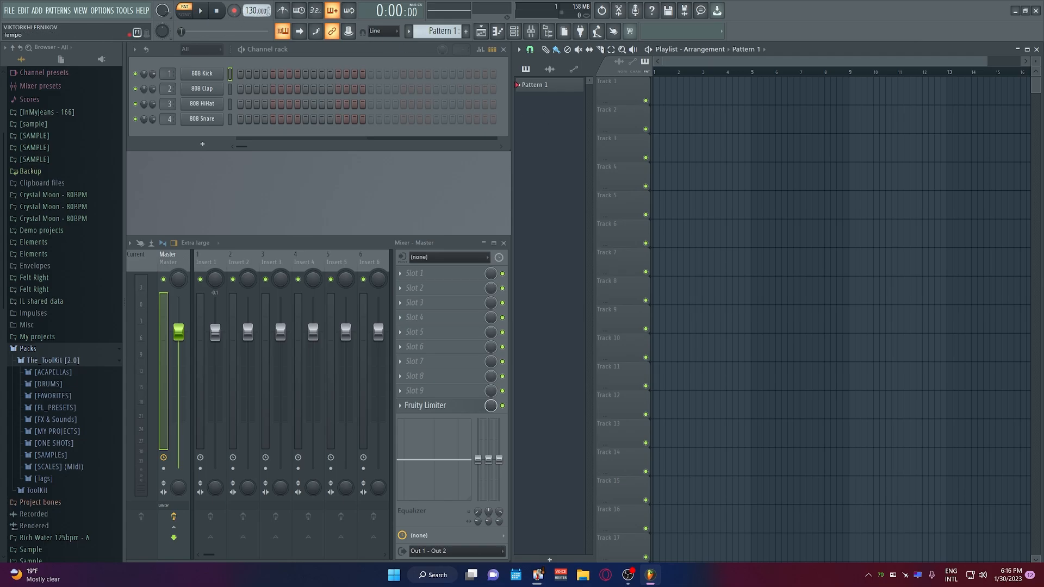
# Set the project tempo to 500 BPM
pyautogui.rightClick(261, 11)
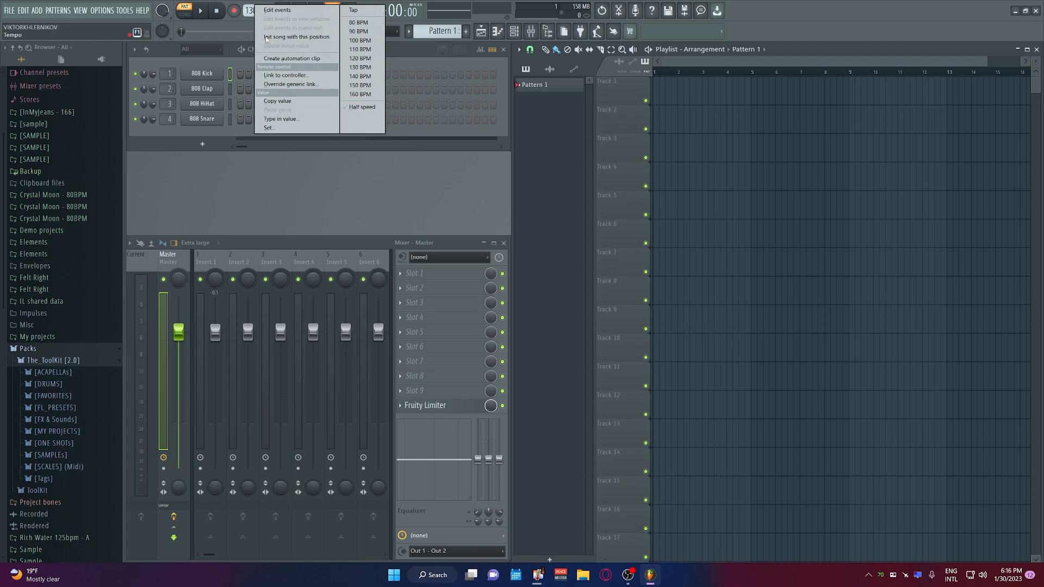
pyautogui.click(289, 125)
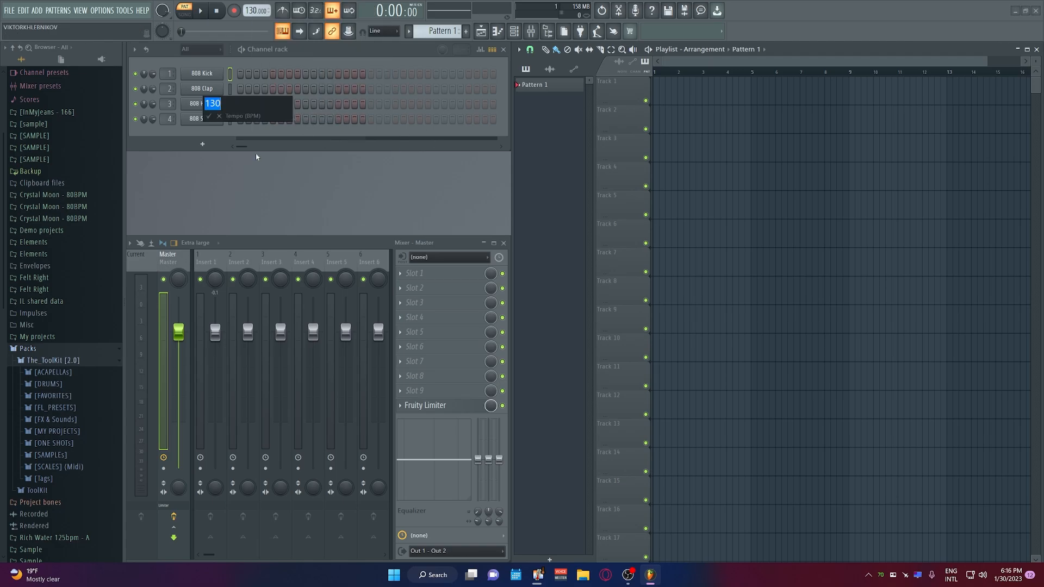
pyautogui.press('BackSpace')
pyautogui.write('500')
pyautogui.press('Return')
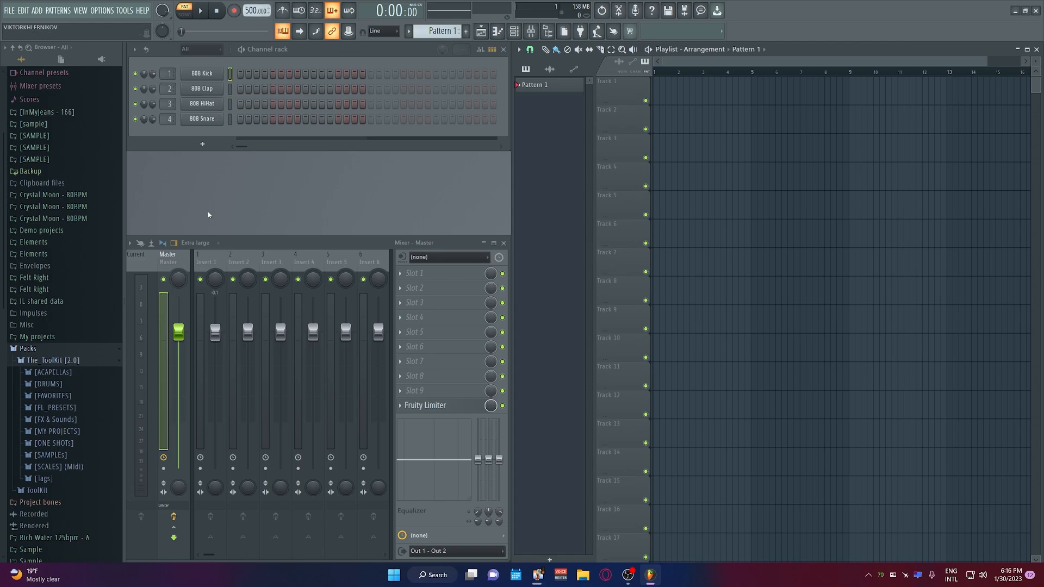
# Set the project tempo to 170 BPM
pyautogui.write('1')
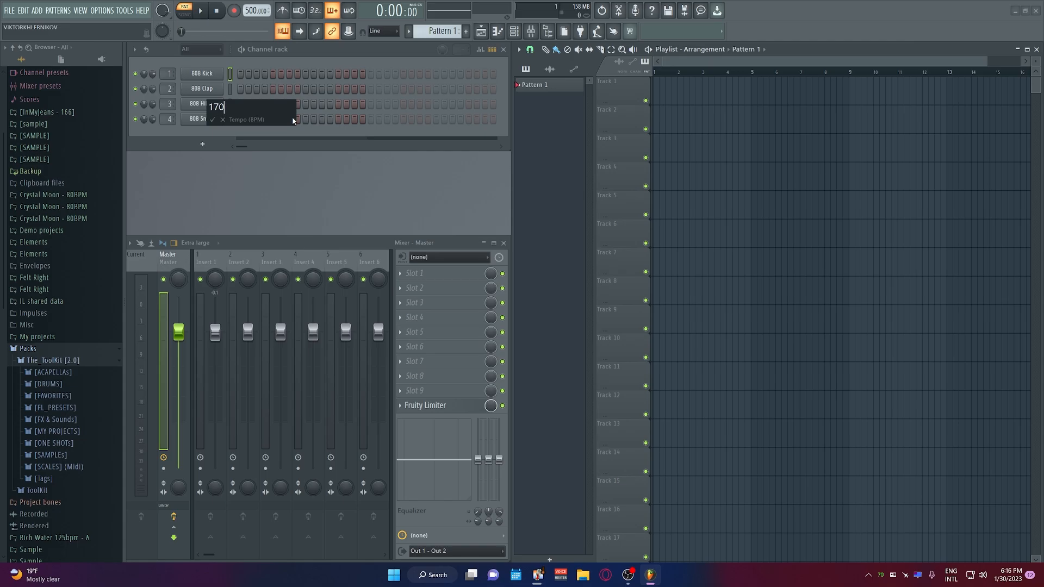
pyautogui.write('70')
pyautogui.press('Return')
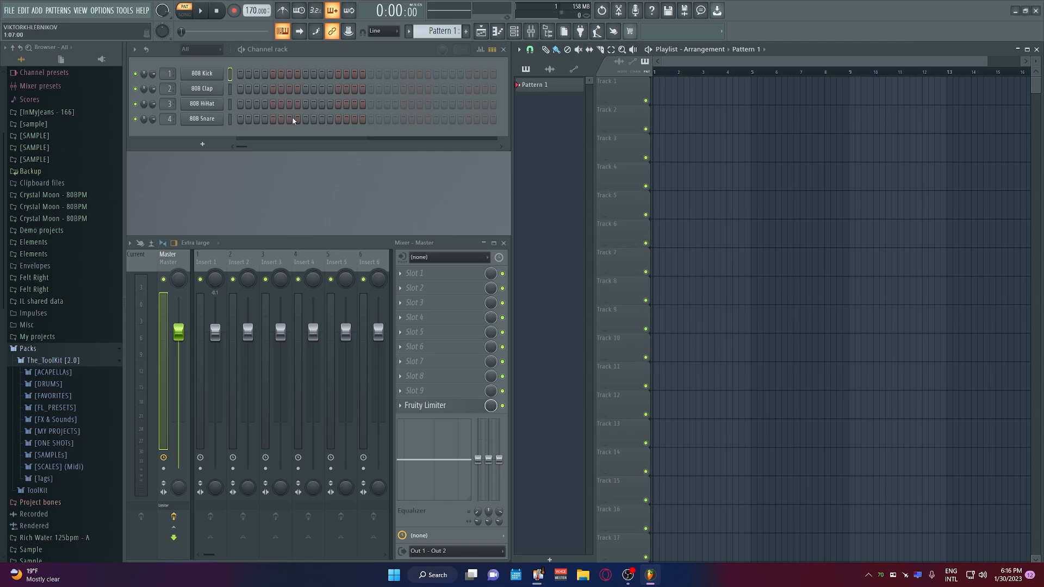
# Enable the metronome and play the empty pattern briefly to hear the beat
pyautogui.click(283, 11)
pyautogui.press('space')
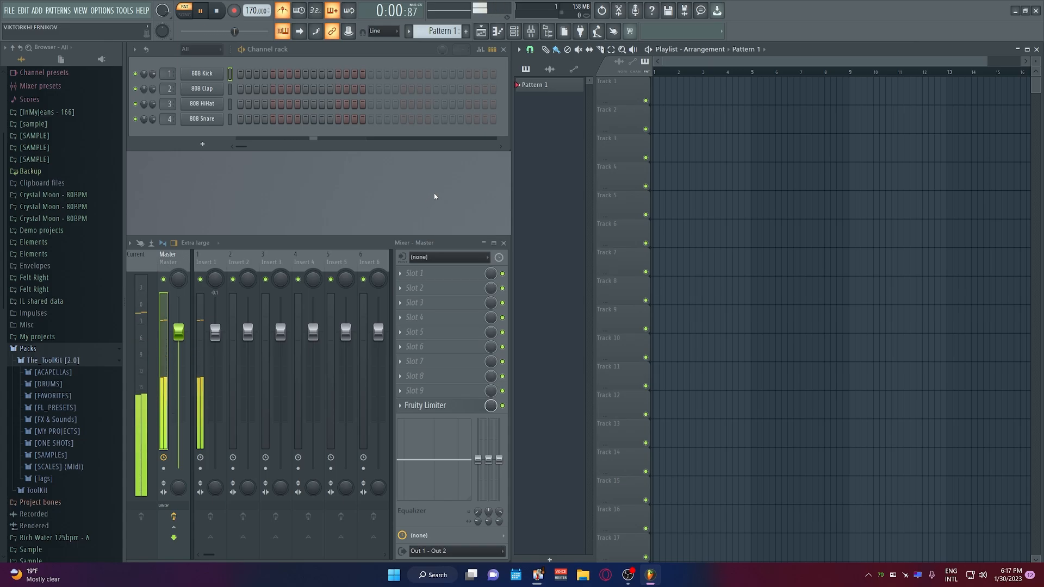
pyautogui.press('space')
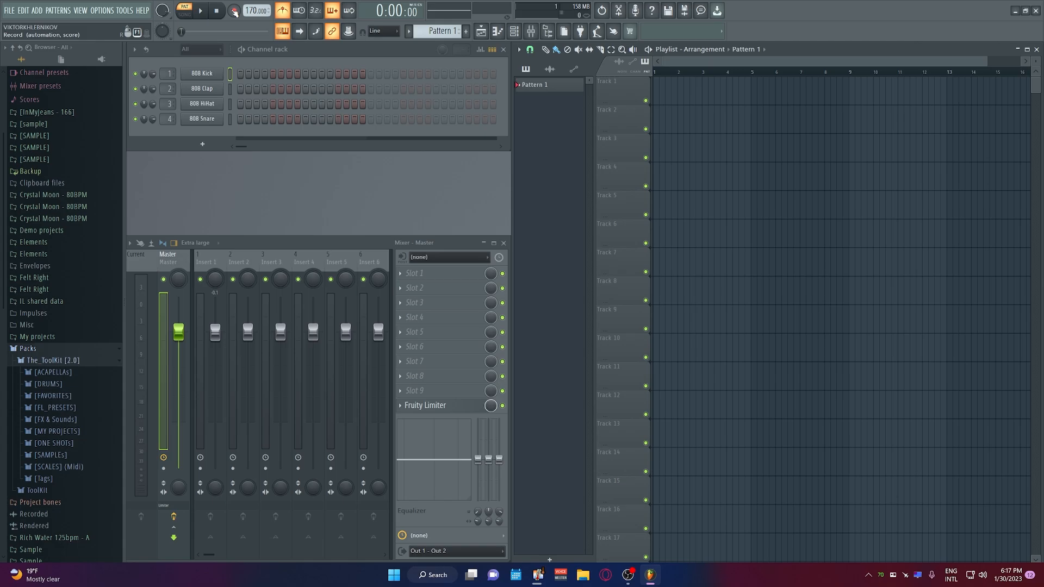
# Place the audio sample OS_AGN_170_acoustic_guitar_sunburn_C#m at the start of Track 1 in the playlist
pyautogui.moveTo(234, 10); pyautogui.dragTo(665, 79)
pyautogui.moveTo(746, 102); pyautogui.dragTo(685, 88)
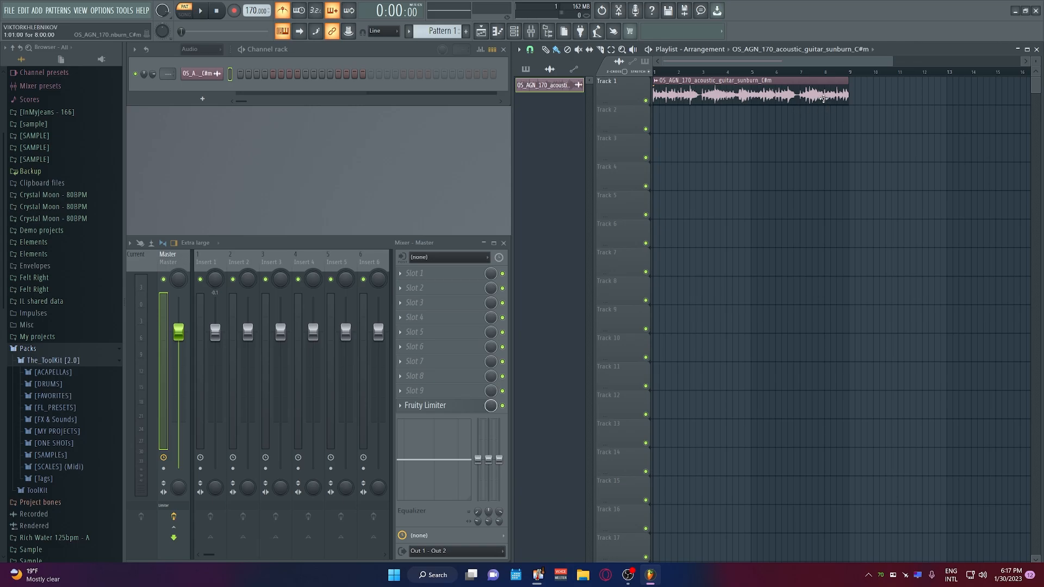
pyautogui.moveTo(893, 62); pyautogui.dragTo(824, 61)
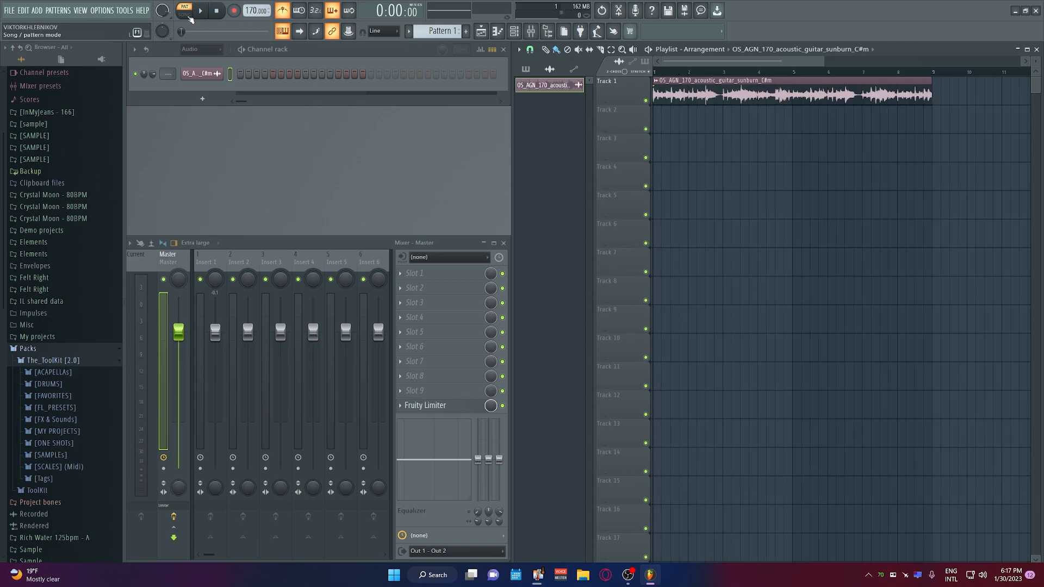
# Switch playback to song mode and play the guitar clip through its full length
pyautogui.click(189, 17)
pyautogui.press('space')
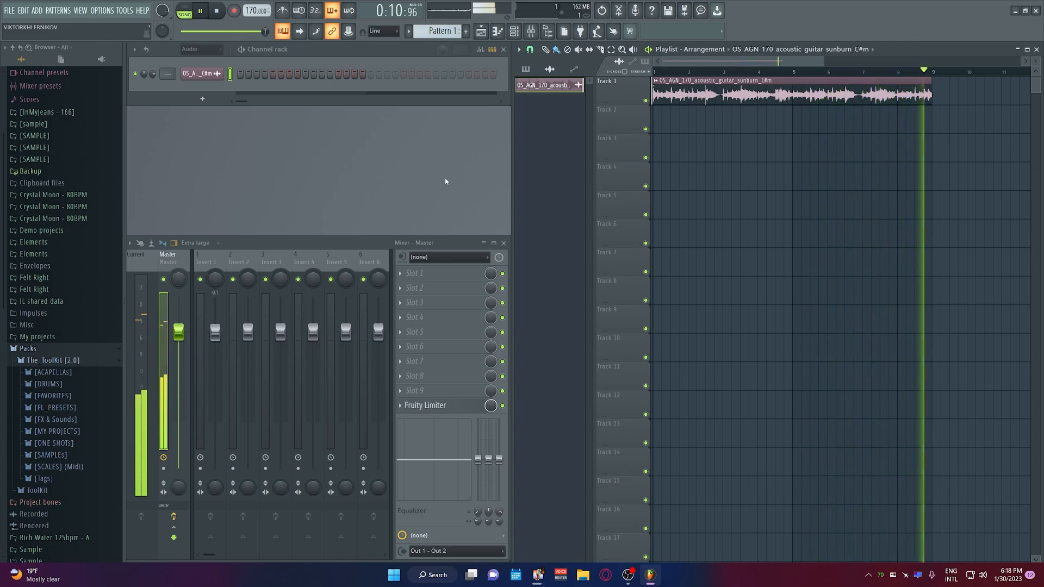
pyautogui.press('space')
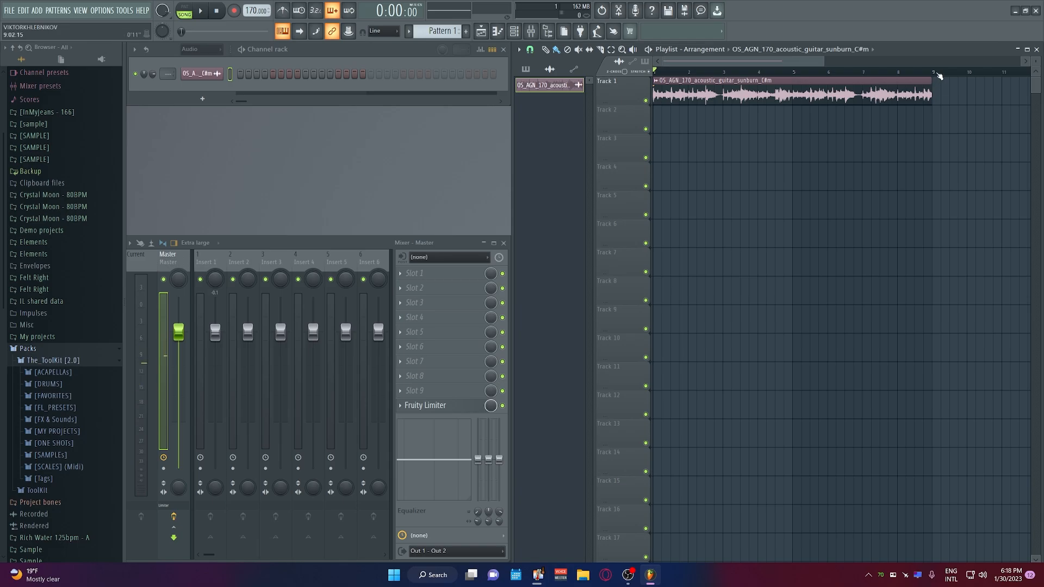
# Play the guitar clip from about bar 8 to hear its ending, and return the playhead to the song start
pyautogui.moveTo(826, 57); pyautogui.dragTo(881, 58)
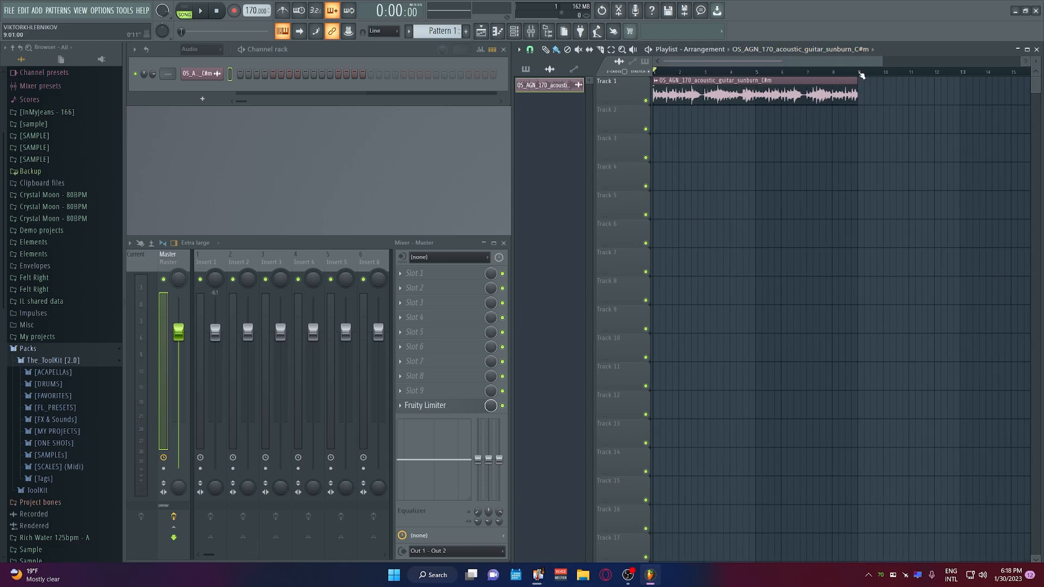
pyautogui.click(833, 73)
pyautogui.press('space')
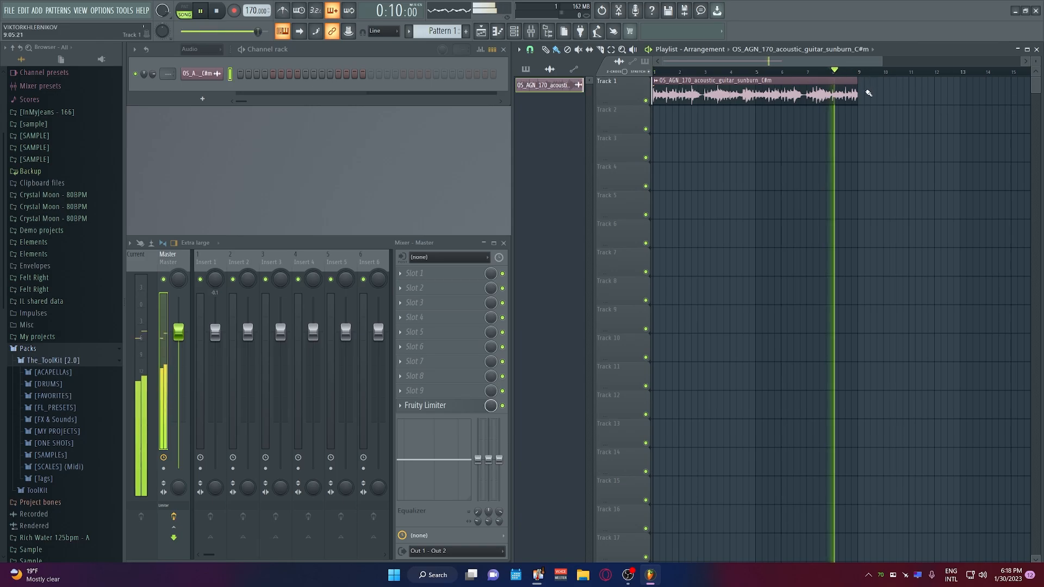
pyautogui.press('space')
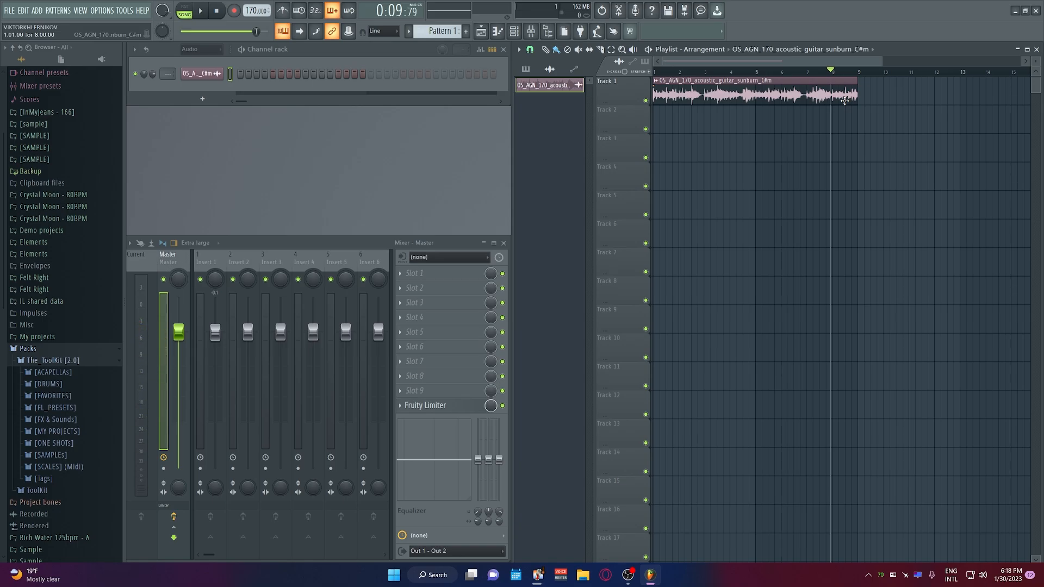
pyautogui.press('Home')
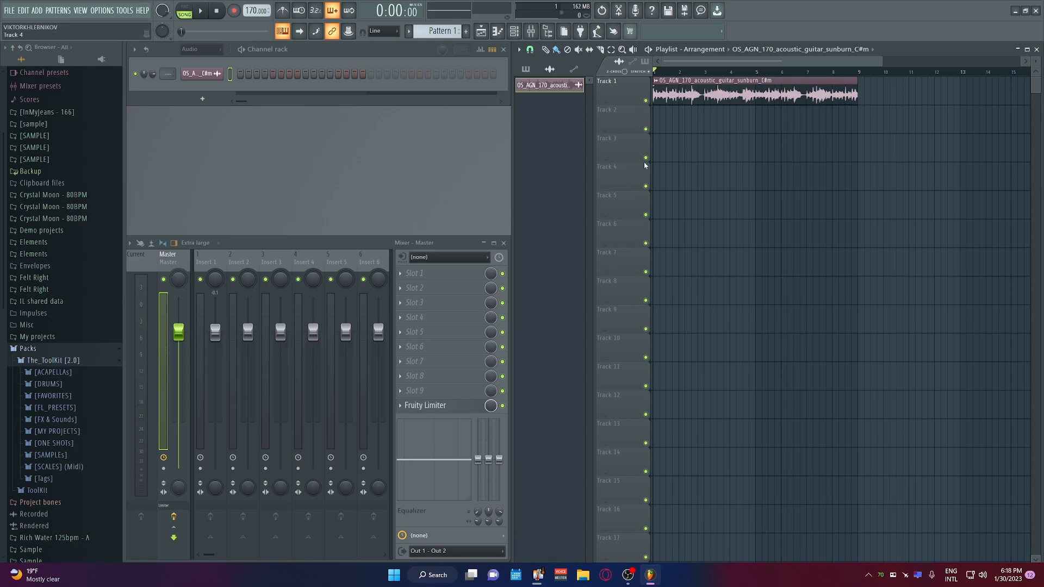
# Filter the channel rack to Unsorted channels, and switch the filter to All
pyautogui.click(205, 49)
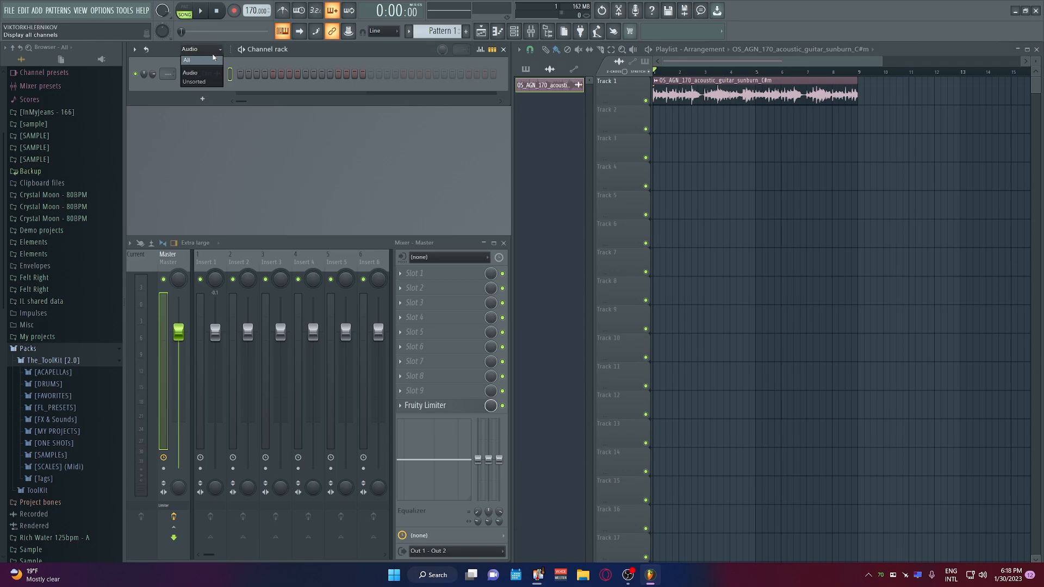
pyautogui.click(196, 83)
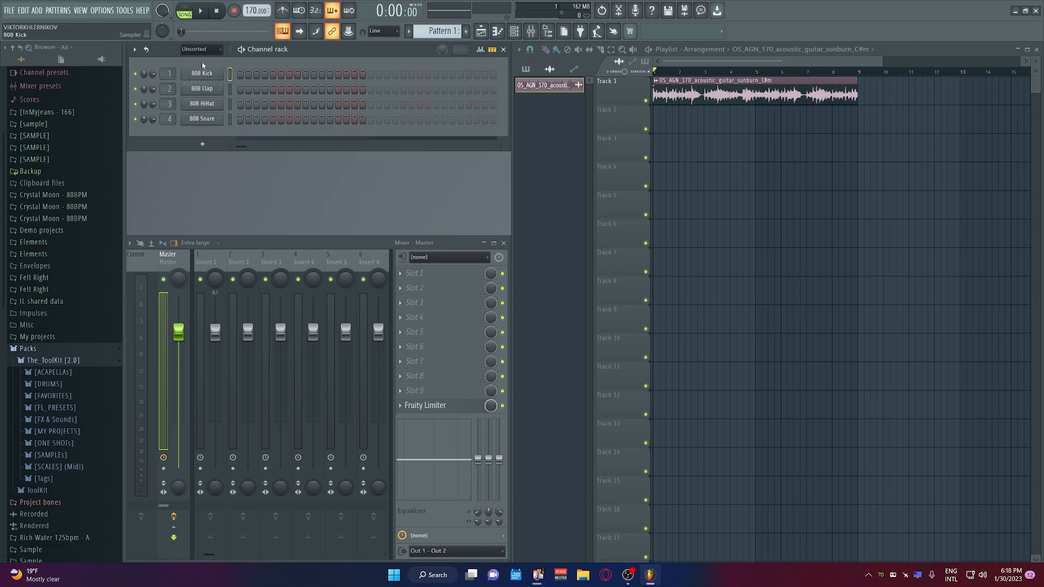
pyautogui.click(201, 49)
pyautogui.click(190, 60)
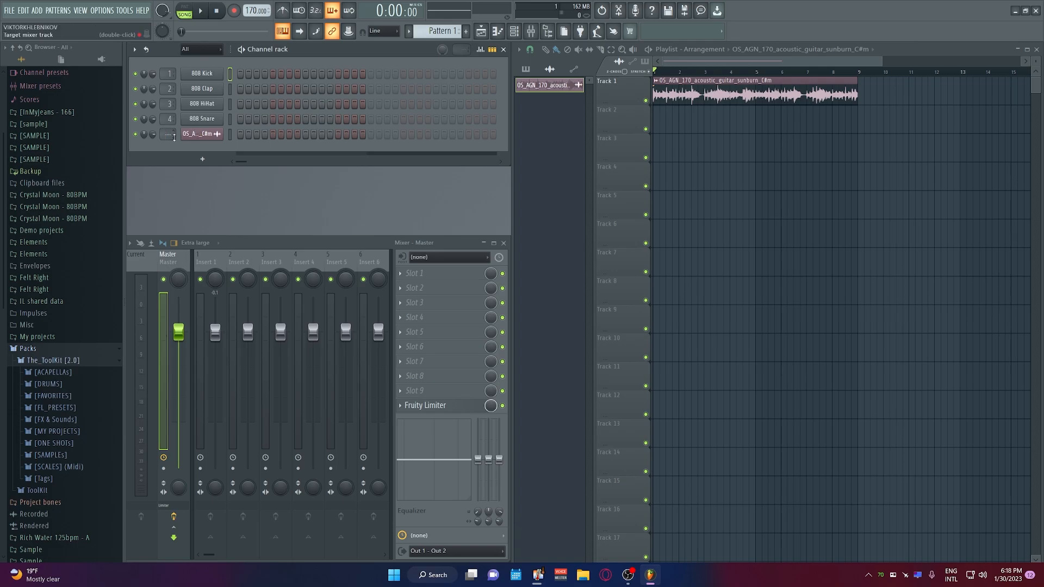
# Route the guitar sample channel to mixer track 5
pyautogui.moveTo(163, 136)
pyautogui.mouseDown()
pyautogui.moveTo(165, 145)
pyautogui.moveTo(168, 134)
pyautogui.mouseUp()
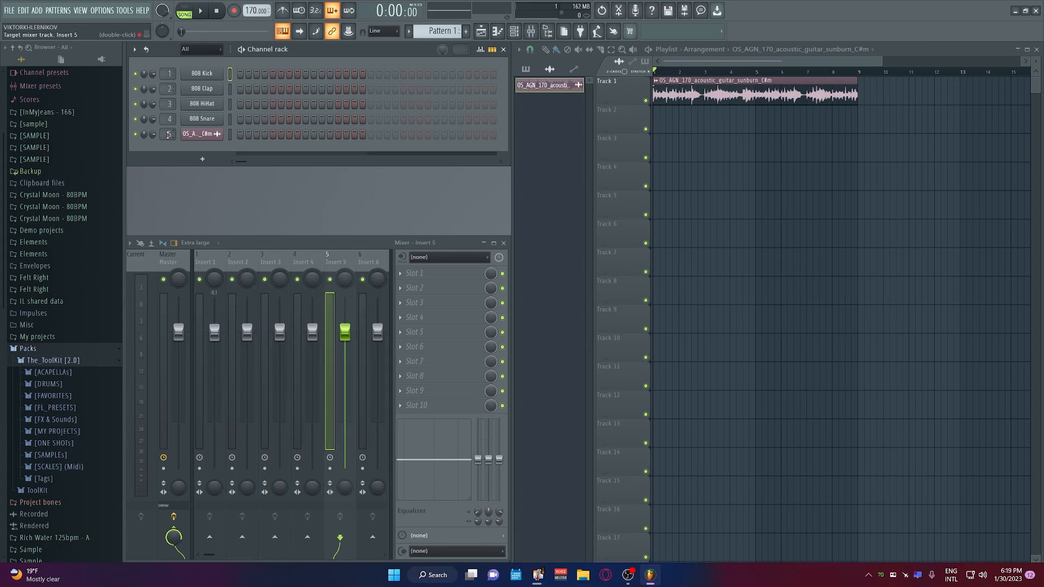
pyautogui.scroll(1, 168, 135)
pyautogui.scroll(-1, 168, 134)
pyautogui.click(553, 204)
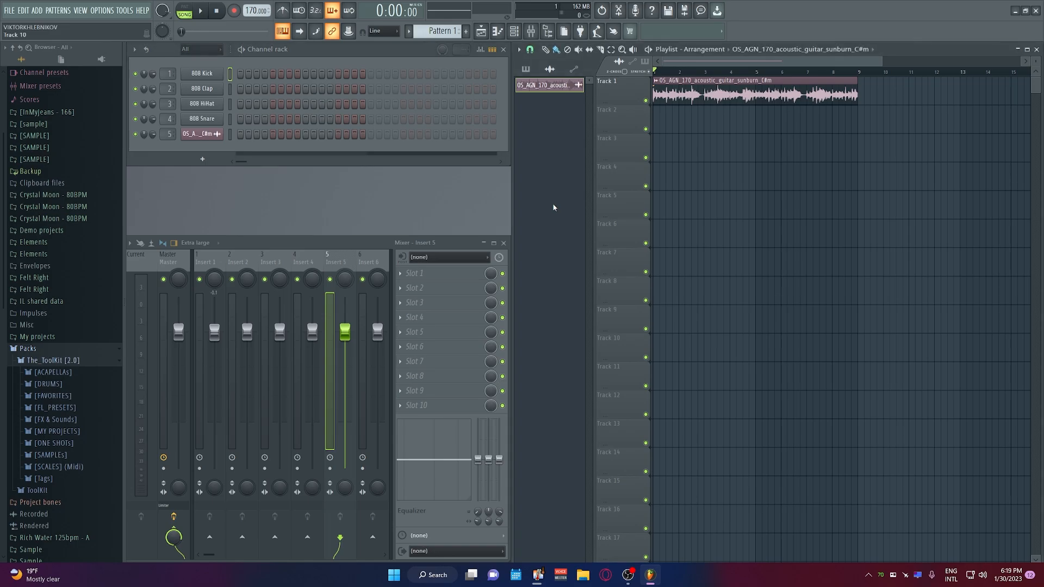
# Play the song while lowering the Insert 5 fader, reset the fader to its default level, and stop playback
pyautogui.press('space')
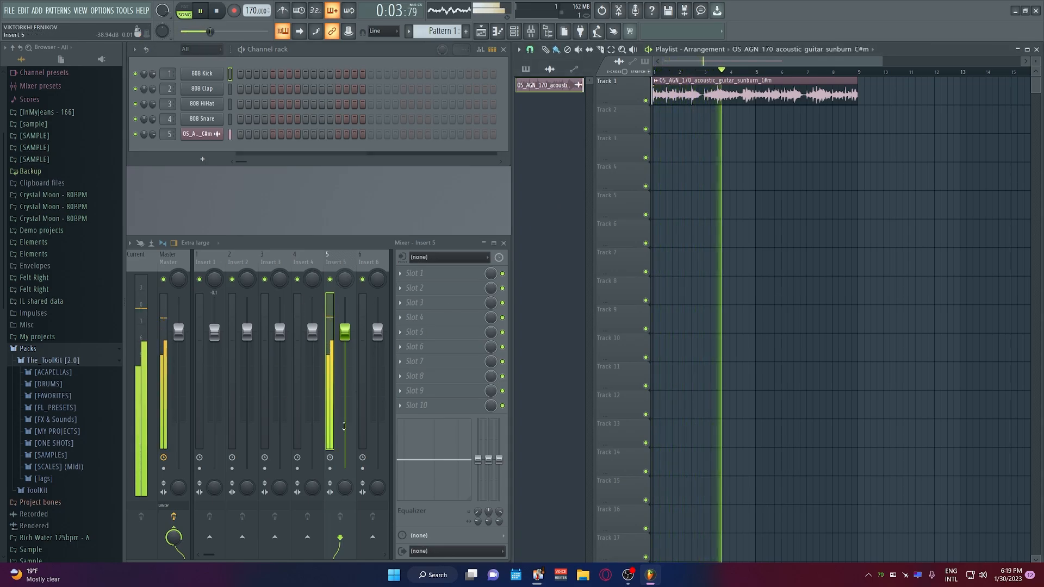
pyautogui.moveTo(345, 330); pyautogui.dragTo(345, 358)
pyautogui.rightClick(349, 363)
pyautogui.click(374, 372)
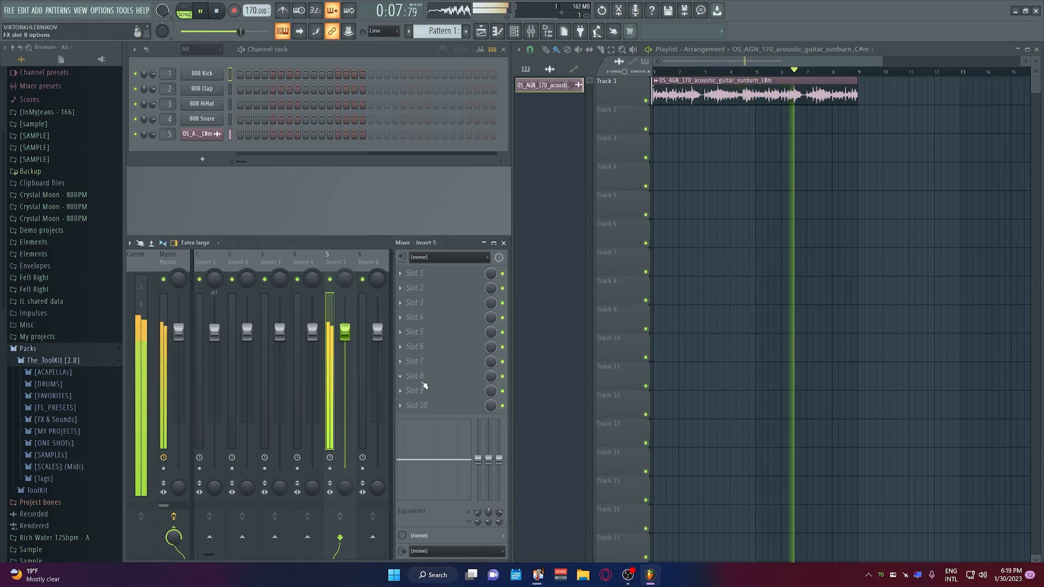
pyautogui.press('space')
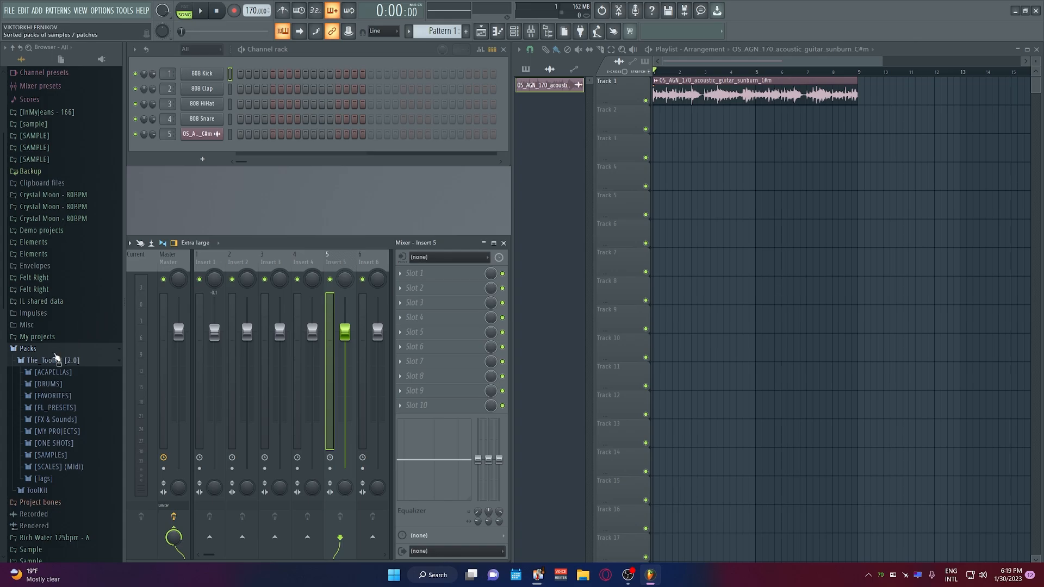
# Look through the browser folders and collapse the Packs folder
pyautogui.scroll(-5, 56, 357)
pyautogui.scroll(6, 58, 343)
pyautogui.scroll(-2, 62, 313)
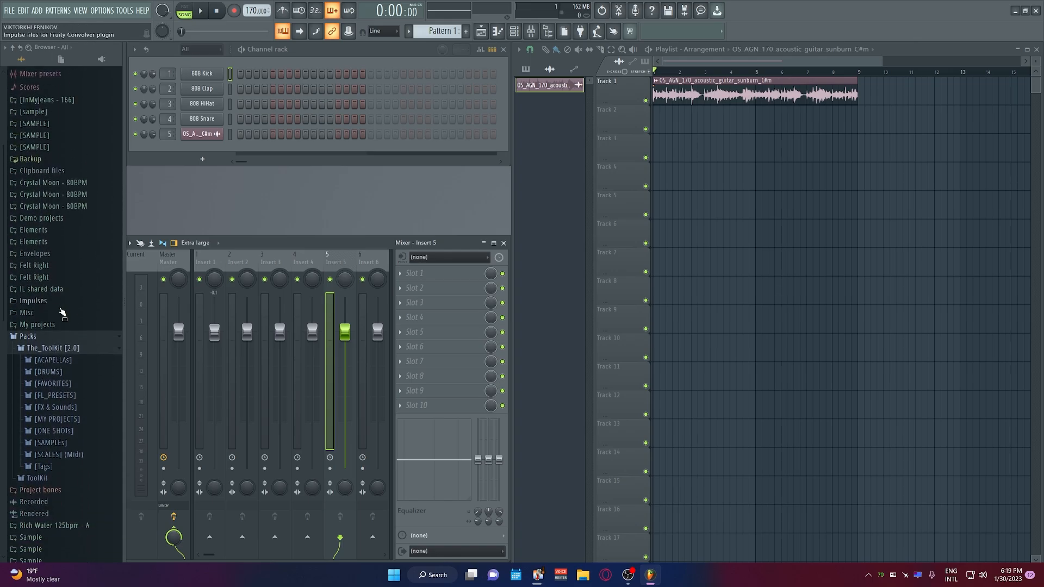
pyautogui.scroll(-3, 62, 313)
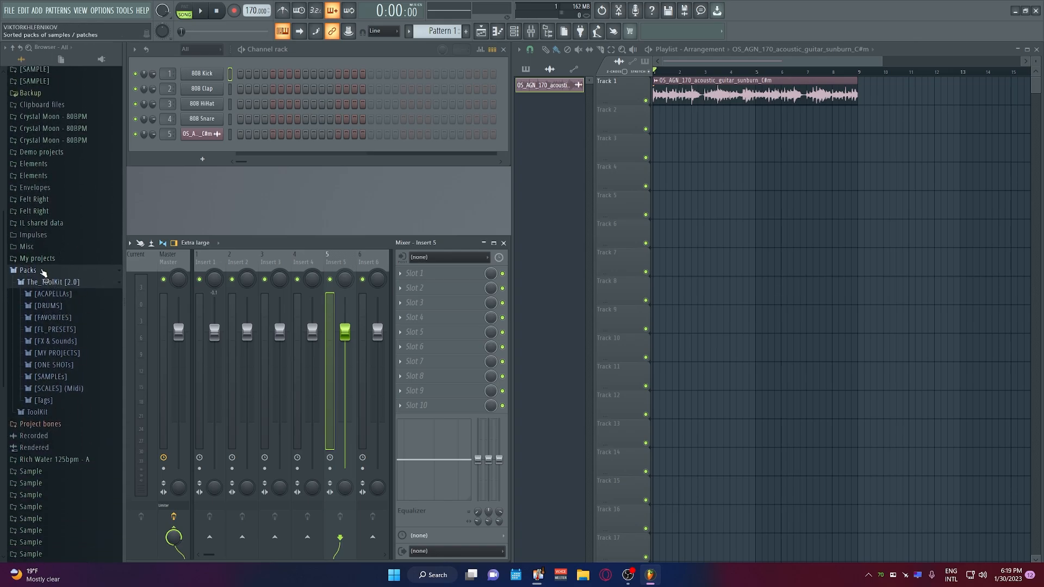
pyautogui.click(43, 272)
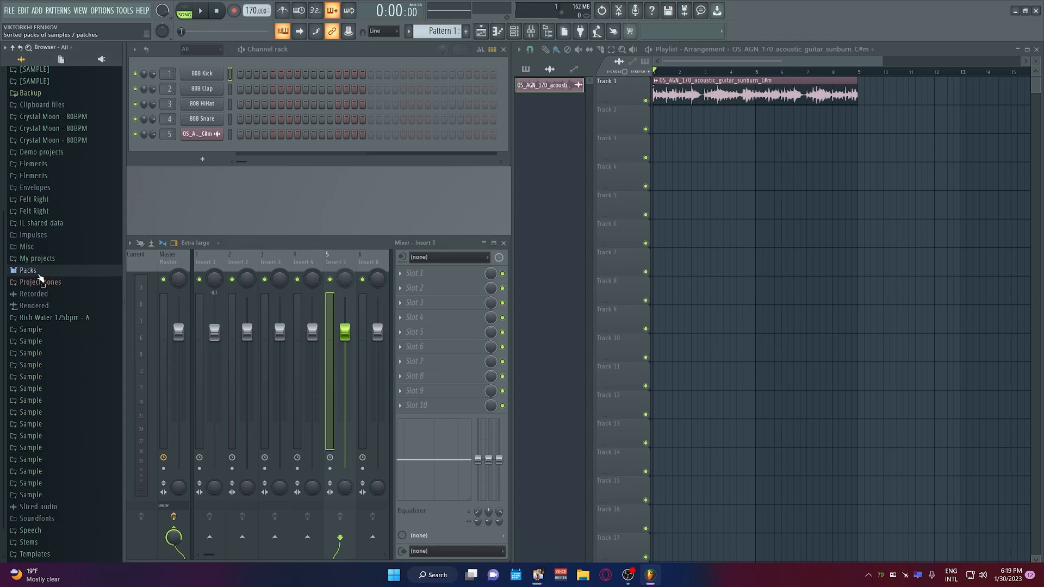
# Audition samples in the Hi-Hats folder of the [Everything Nick] kit and load Hi (HolyWater) onto the 808 Kick channel
pyautogui.click(39, 273)
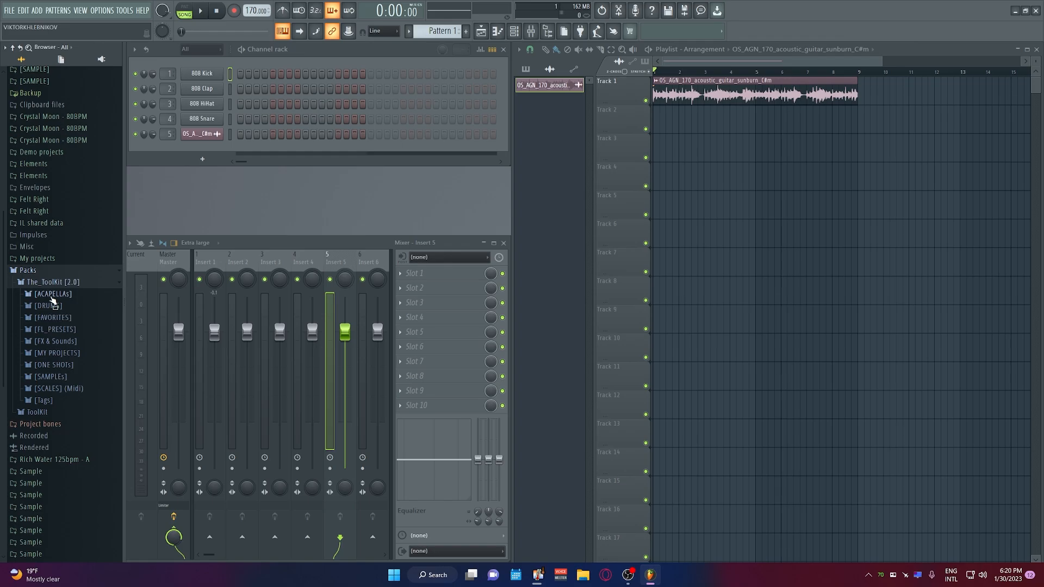
pyautogui.click(50, 305)
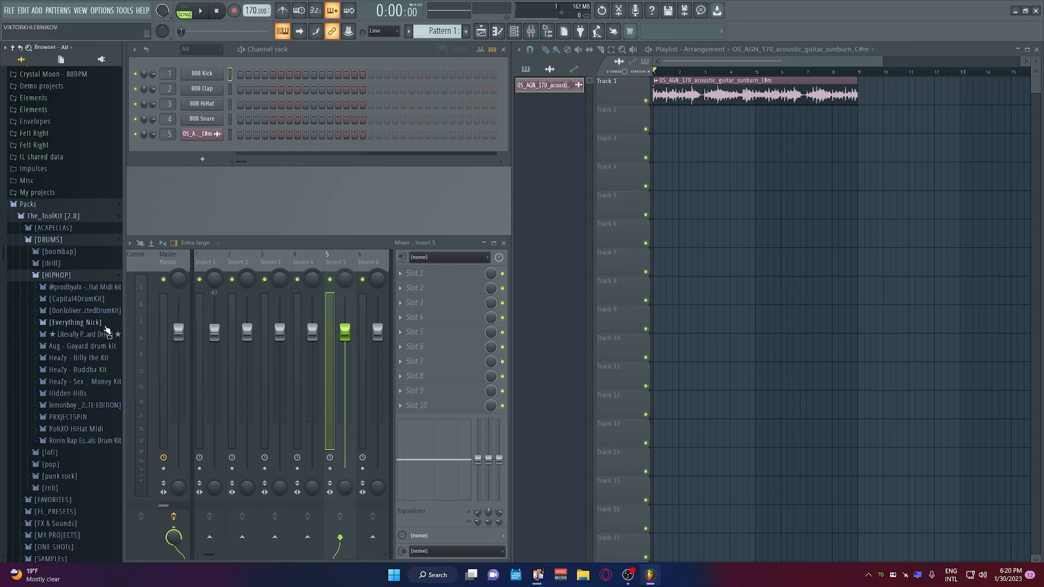
pyautogui.click(92, 324)
pyautogui.click(97, 336)
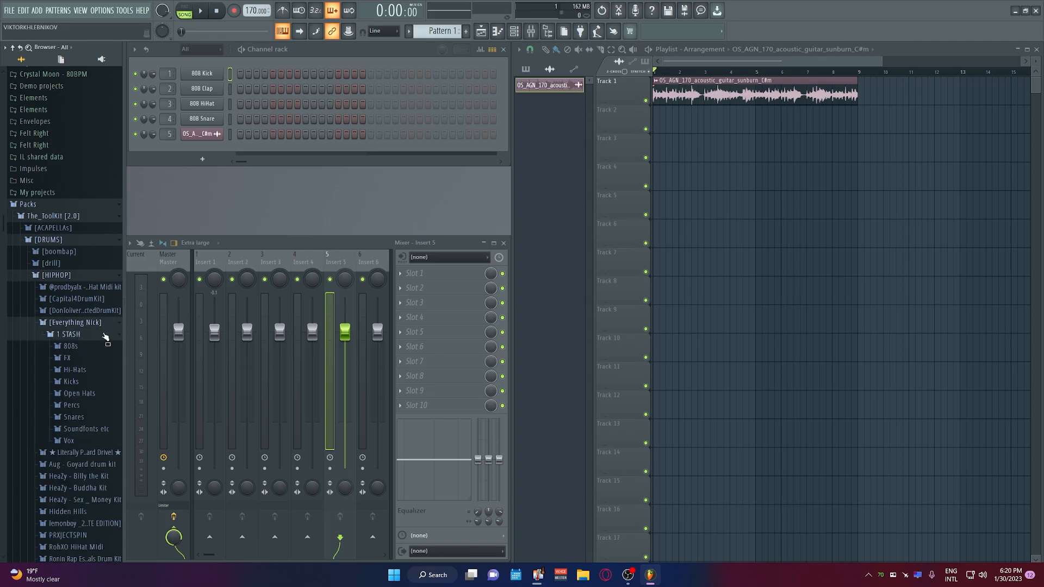
pyautogui.click(83, 326)
pyautogui.click(80, 306)
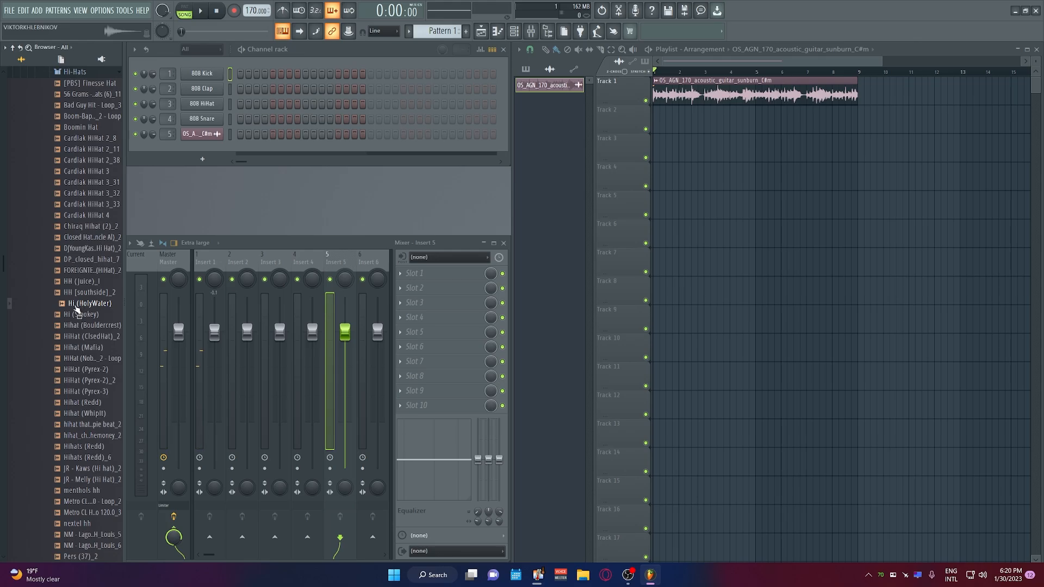
pyautogui.moveTo(75, 307); pyautogui.dragTo(212, 77)
# Open the Hi (HolyWater) channel's piano roll and place a C5 note at the start of bar 1
pyautogui.rightClick(202, 75)
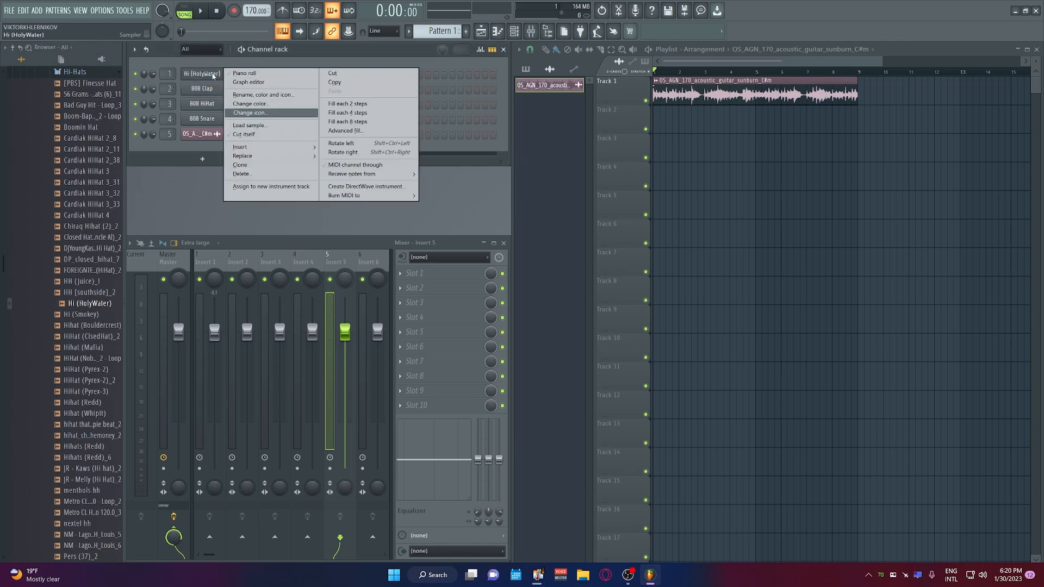
pyautogui.click(255, 74)
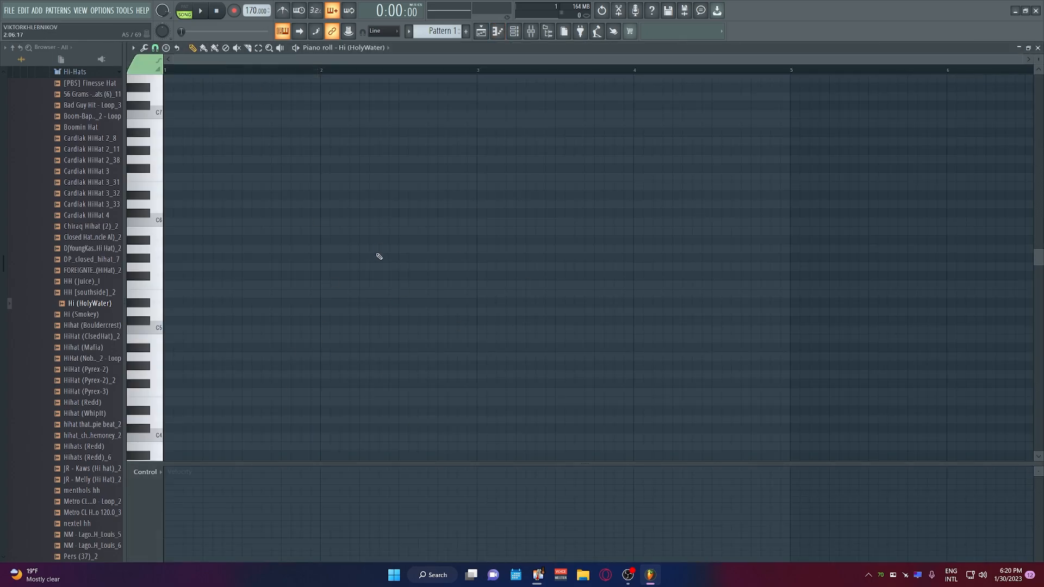
pyautogui.click(172, 329)
pyautogui.rightClick(168, 330)
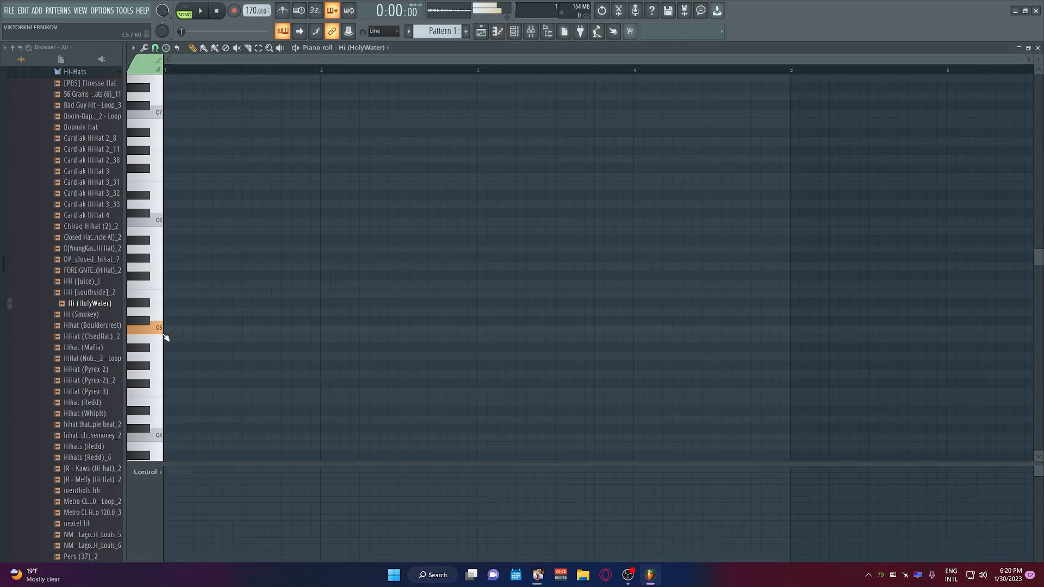
pyautogui.click(173, 330)
pyautogui.click(271, 330)
pyautogui.click(359, 330)
pyautogui.click(447, 329)
pyautogui.click(535, 330)
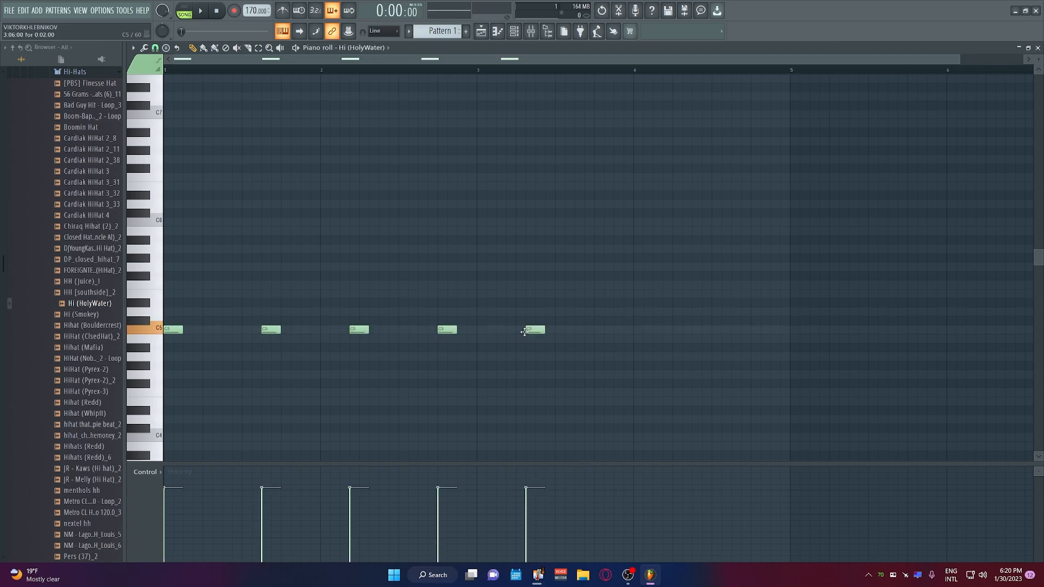
pyautogui.click(623, 330)
pyautogui.click(731, 330)
pyautogui.rightClick(731, 330)
pyautogui.rightClick(624, 329)
pyautogui.rightClick(447, 329)
pyautogui.rightClick(535, 329)
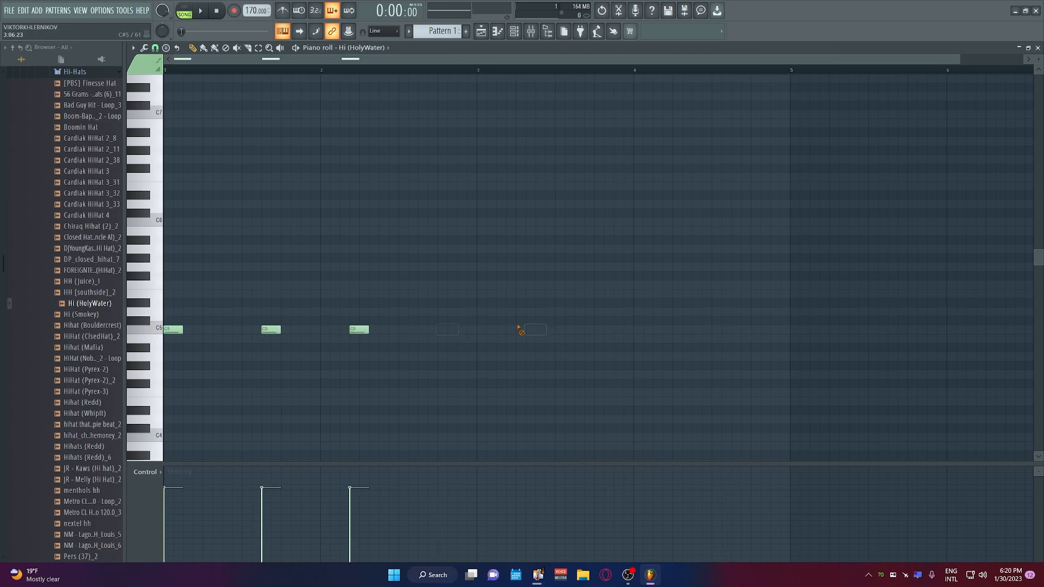
pyautogui.rightClick(359, 329)
pyautogui.rightClick(271, 330)
# Fill bar 1 with eight consecutive C5 hi-hat notes and duplicate them to fill four bars
pyautogui.moveTo(173, 330); pyautogui.dragTo(320, 330)
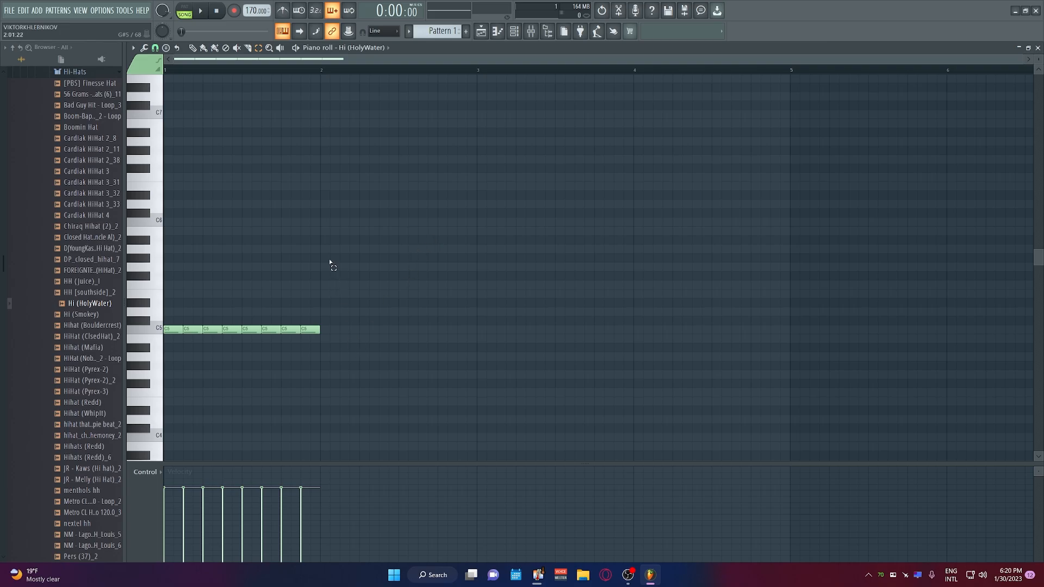
pyautogui.moveTo(328, 246); pyautogui.dragTo(162, 375)
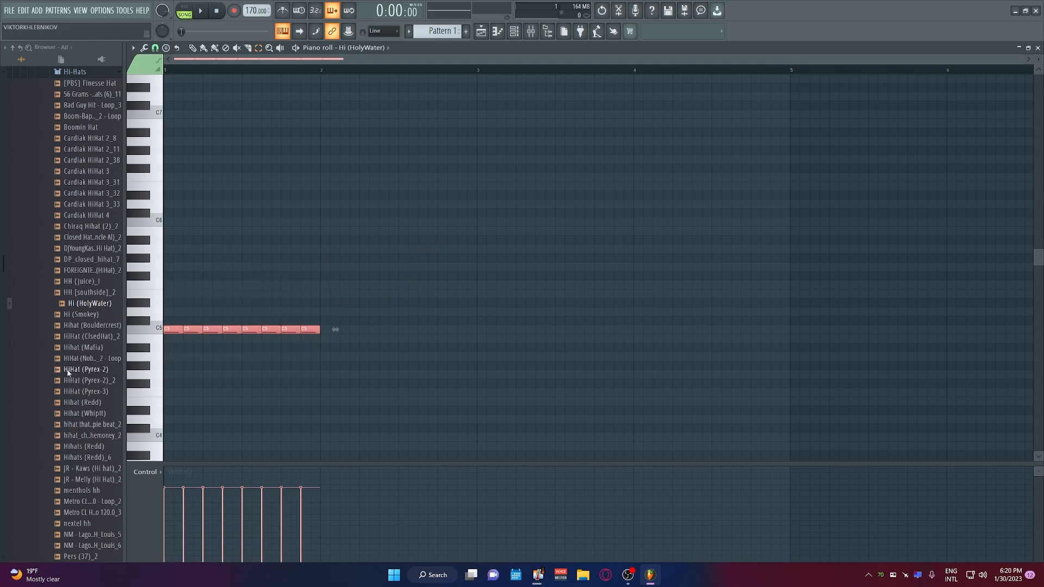
pyautogui.moveTo(68, 372); pyautogui.dragTo(99, 347)
pyautogui.hotkey('ctrl', 'b')
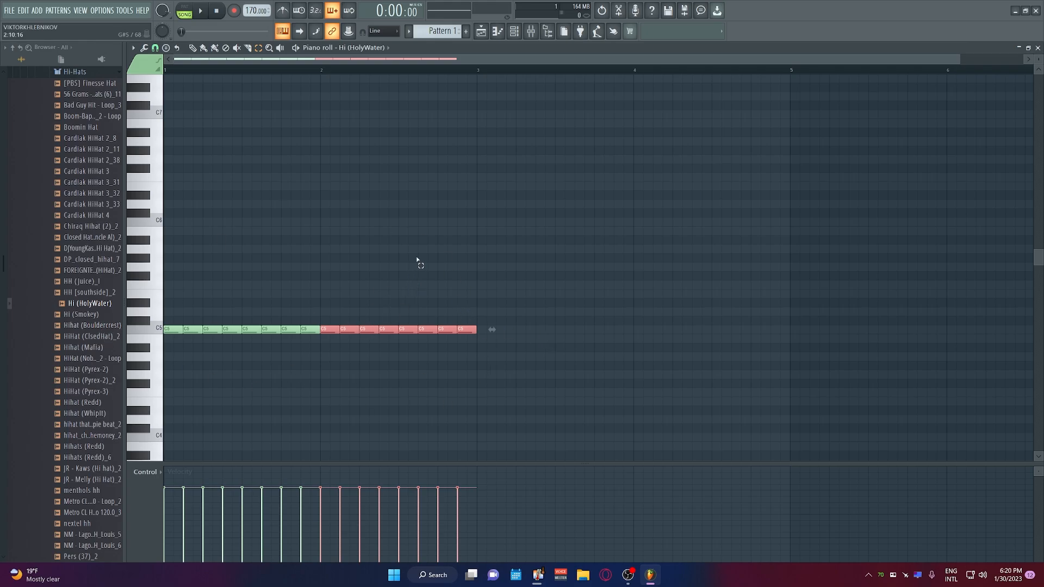
pyautogui.hotkey('ctrl', 'a')
pyautogui.hotkey('ctrl', 'b')
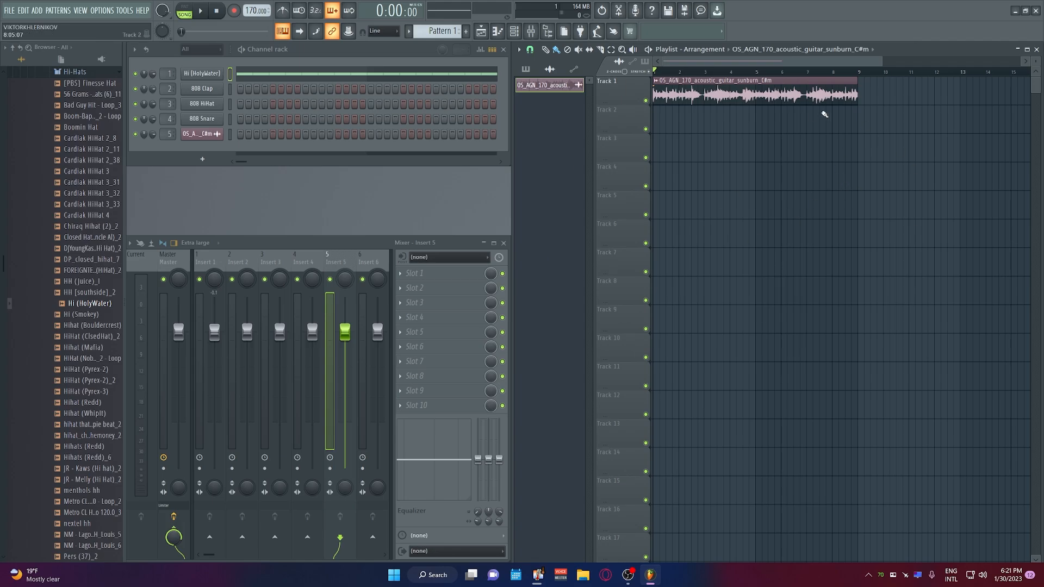
# Place two Pattern 1 clips back to back on playlist Track 2, starting at bars 1 and 5, while auditioning the song
pyautogui.click(533, 71)
pyautogui.click(546, 86)
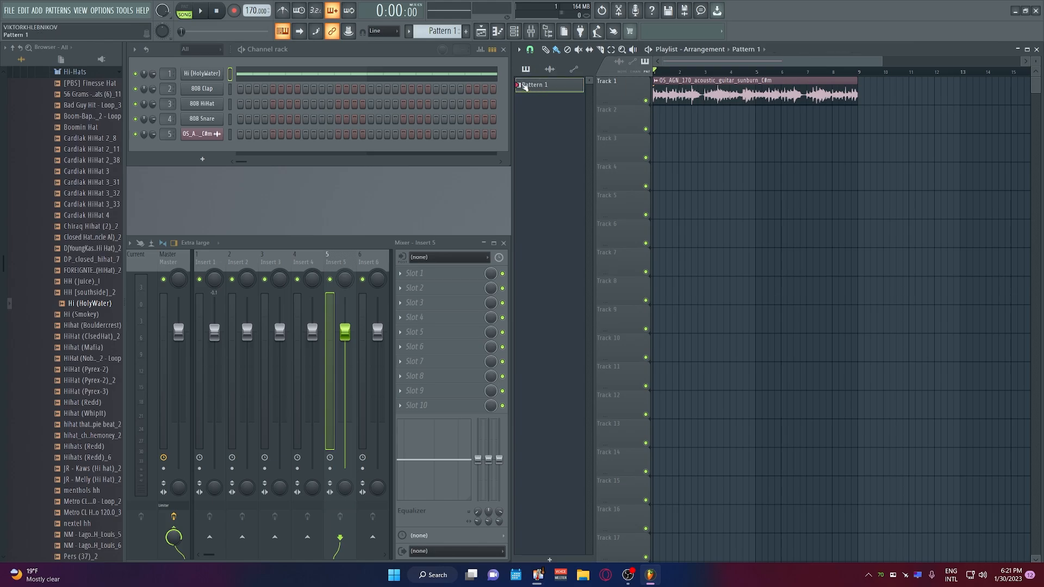
pyautogui.click(664, 127)
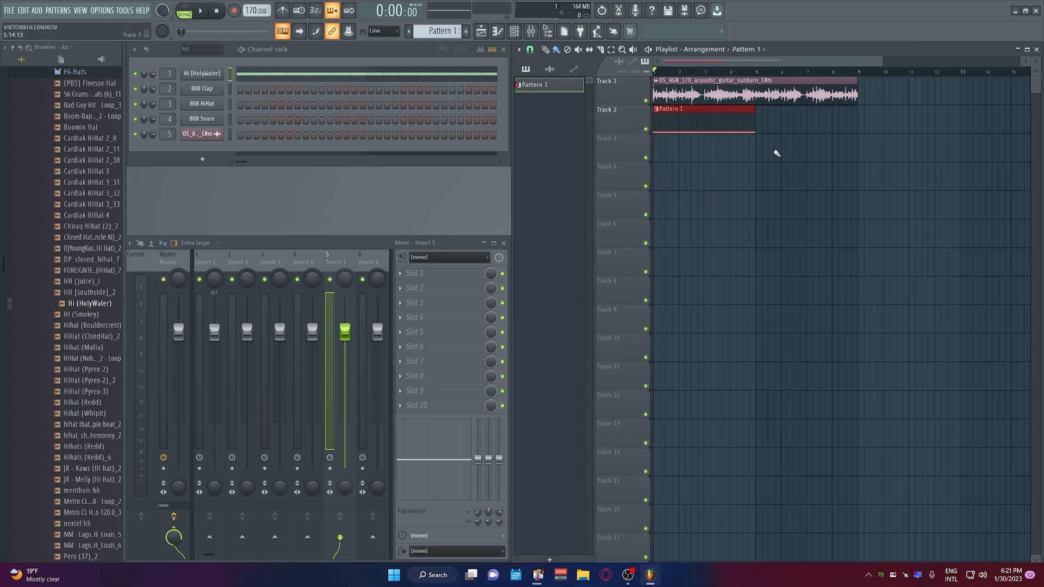
pyautogui.press('space')
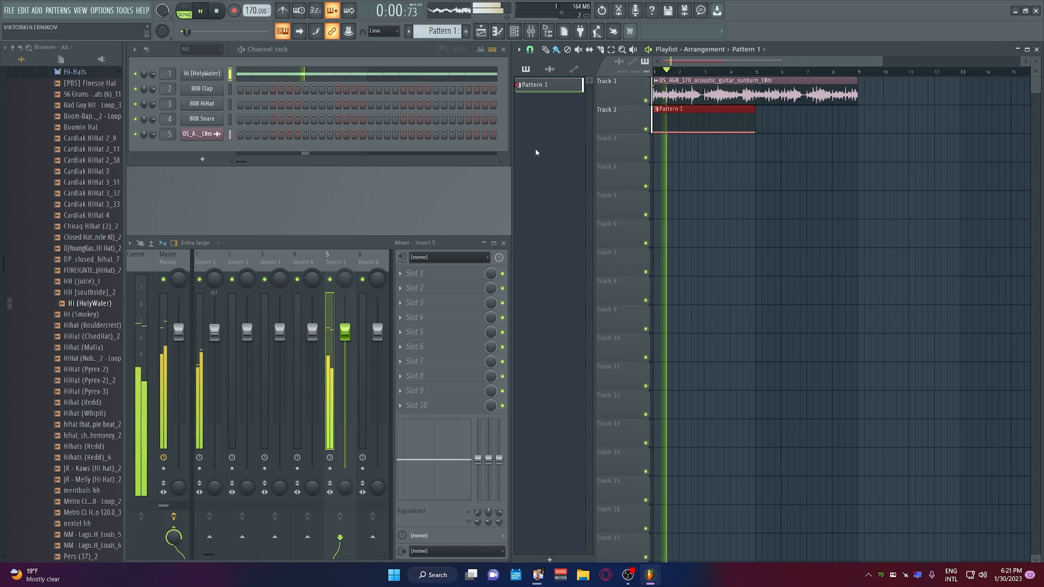
pyautogui.click(762, 124)
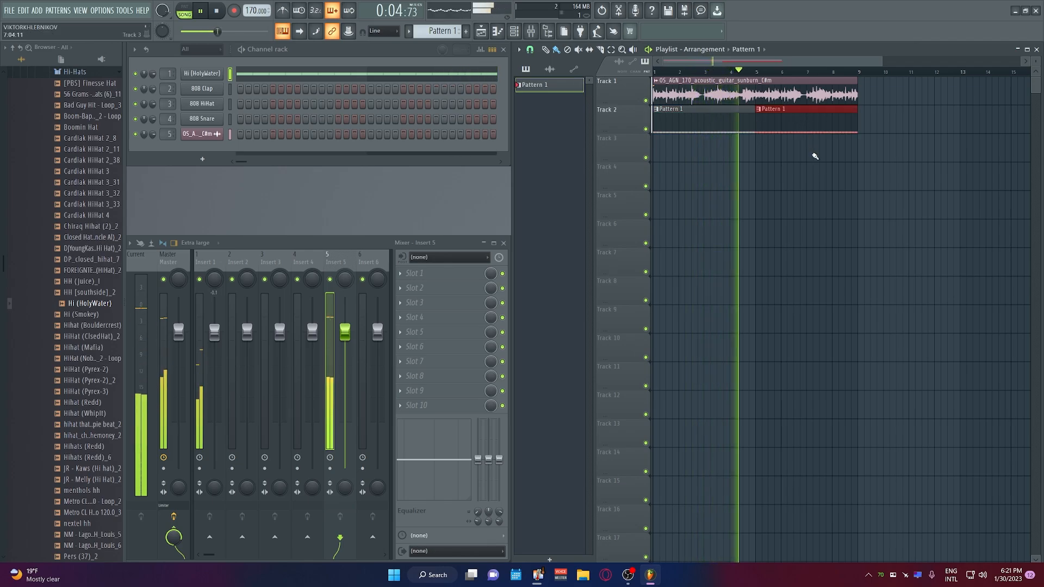
pyautogui.press('space')
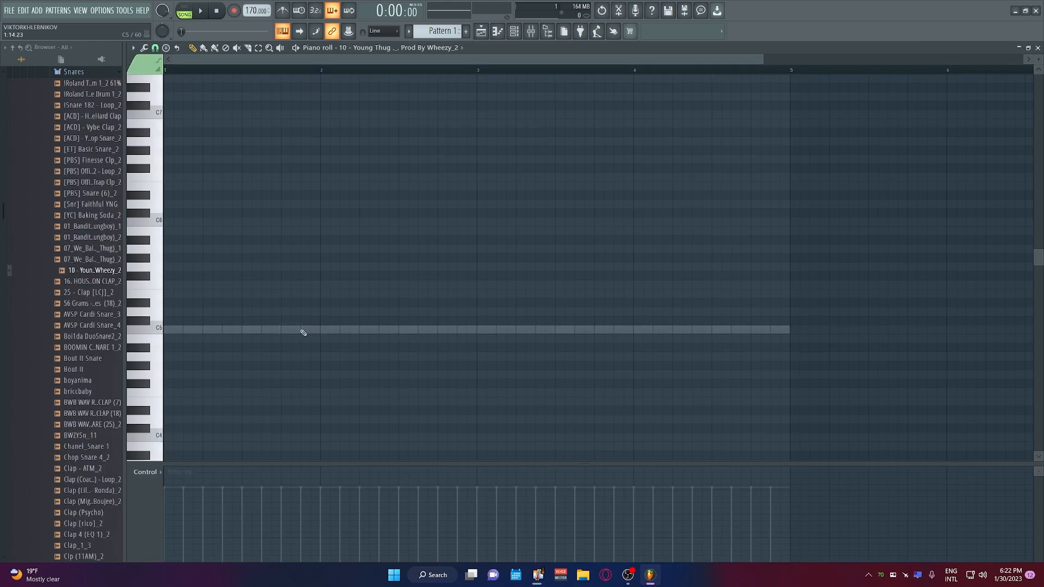
# Add four C5 snare notes, one just before and one just after the starts of bars 2 and 4, during playback
pyautogui.click(308, 330)
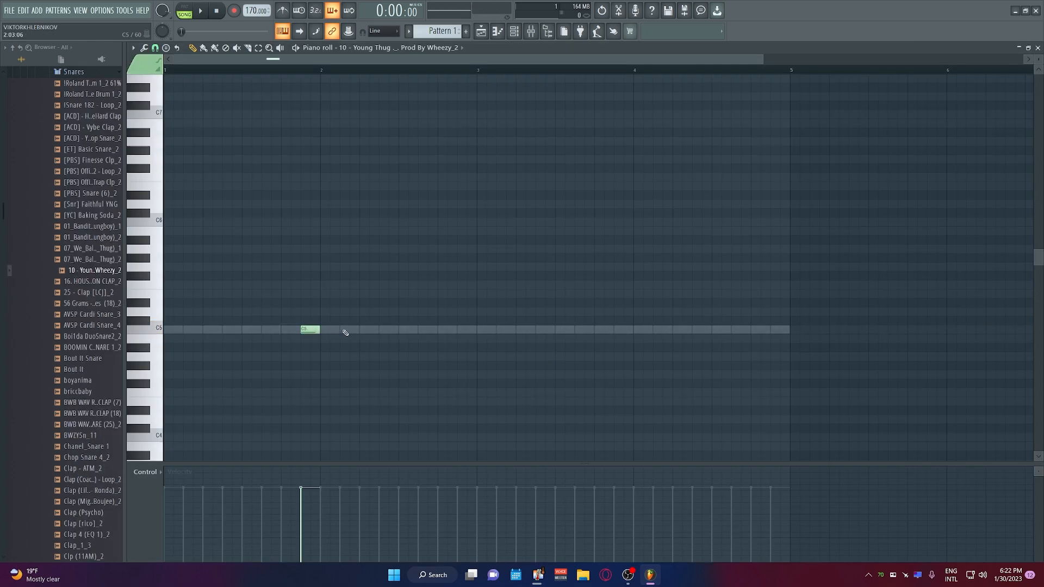
pyautogui.click(347, 329)
pyautogui.press('space')
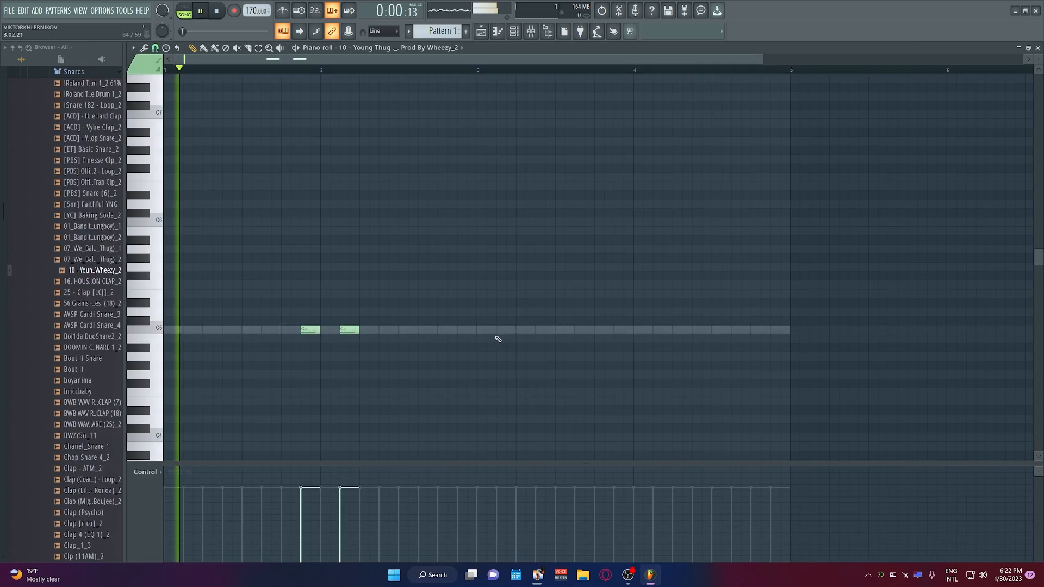
pyautogui.click(585, 329)
pyautogui.rightClick(585, 330)
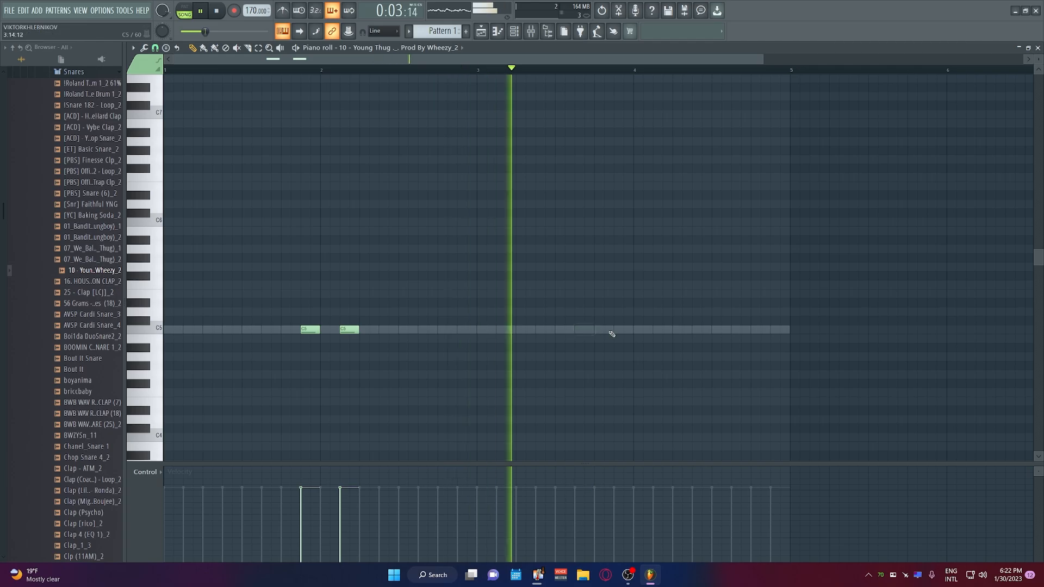
pyautogui.click(621, 330)
pyautogui.click(656, 330)
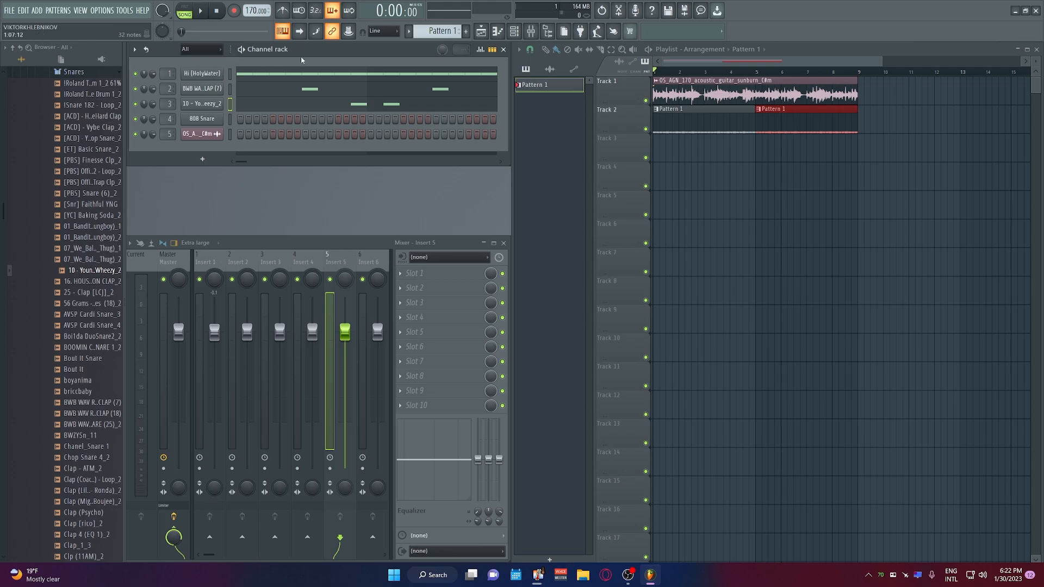
# Review the BWB WAV R US CLAP (7) channel's notes in the piano roll and close it
pyautogui.rightClick(195, 99)
pyautogui.click(202, 105)
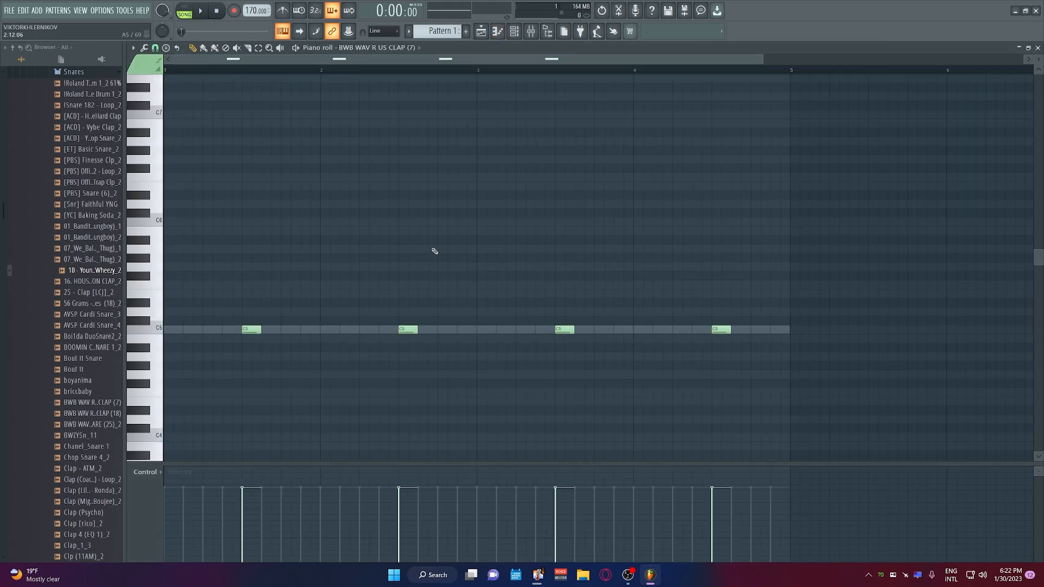
pyautogui.click(1037, 48)
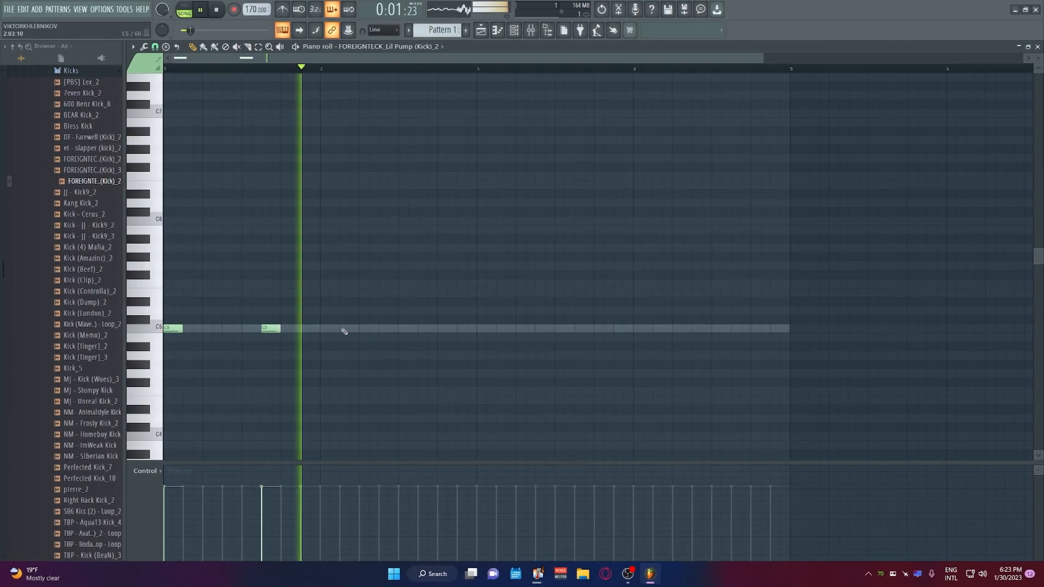
# Extend the kick's C5 notes with hits late in bar 2, at the start of bar 3 and through bar 4, during playback
pyautogui.click(449, 330)
pyautogui.click(489, 329)
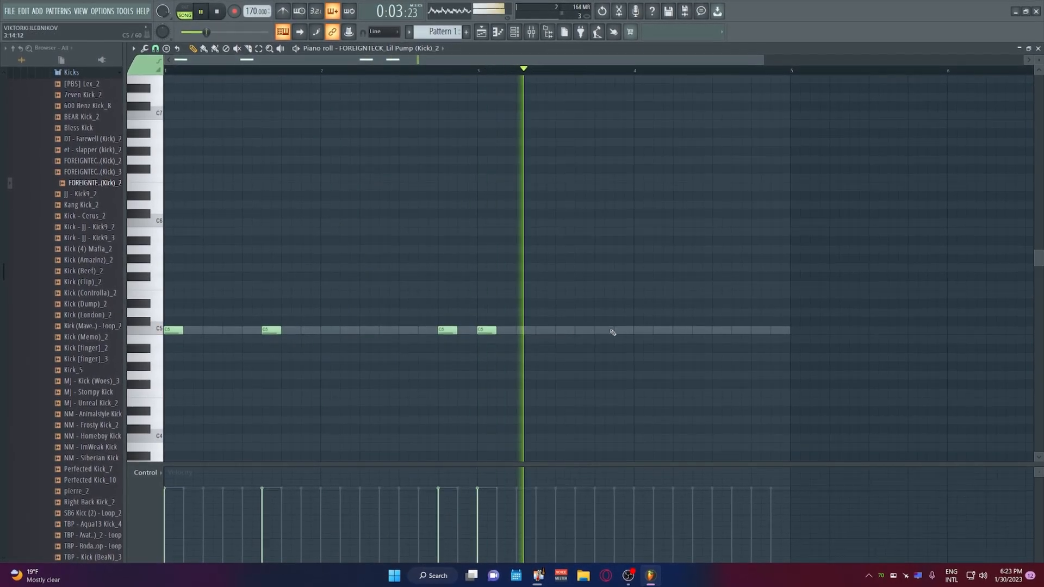
pyautogui.click(637, 329)
pyautogui.click(689, 329)
pyautogui.press('space')
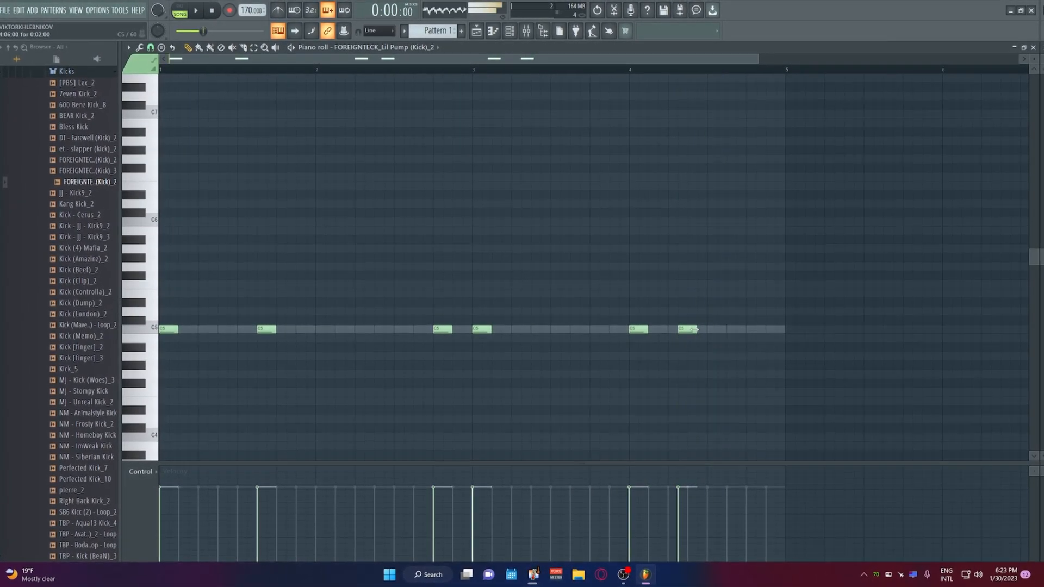
pyautogui.rightClick(691, 330)
pyautogui.press('space')
pyautogui.click(691, 331)
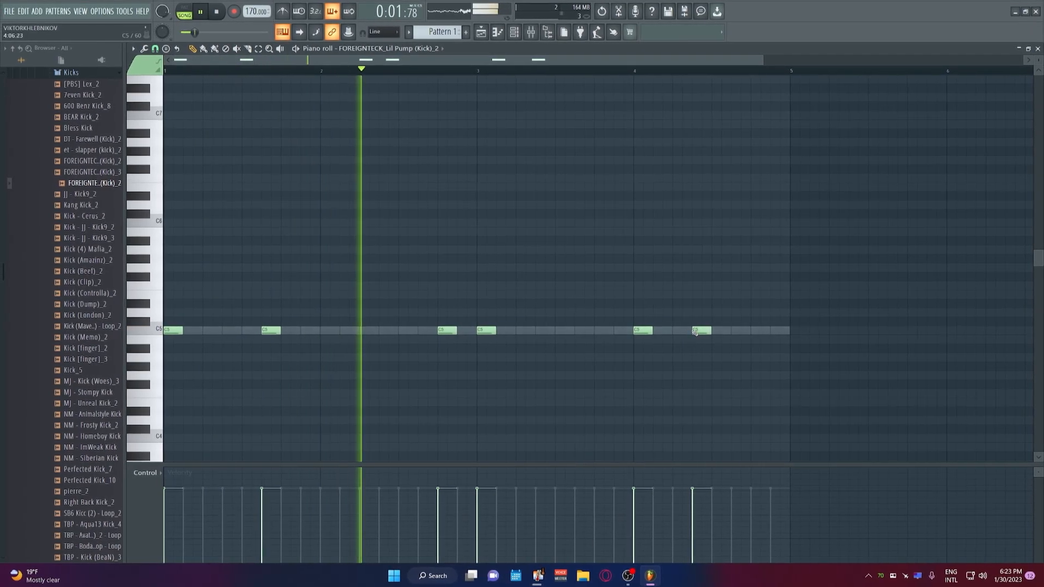
pyautogui.click(757, 331)
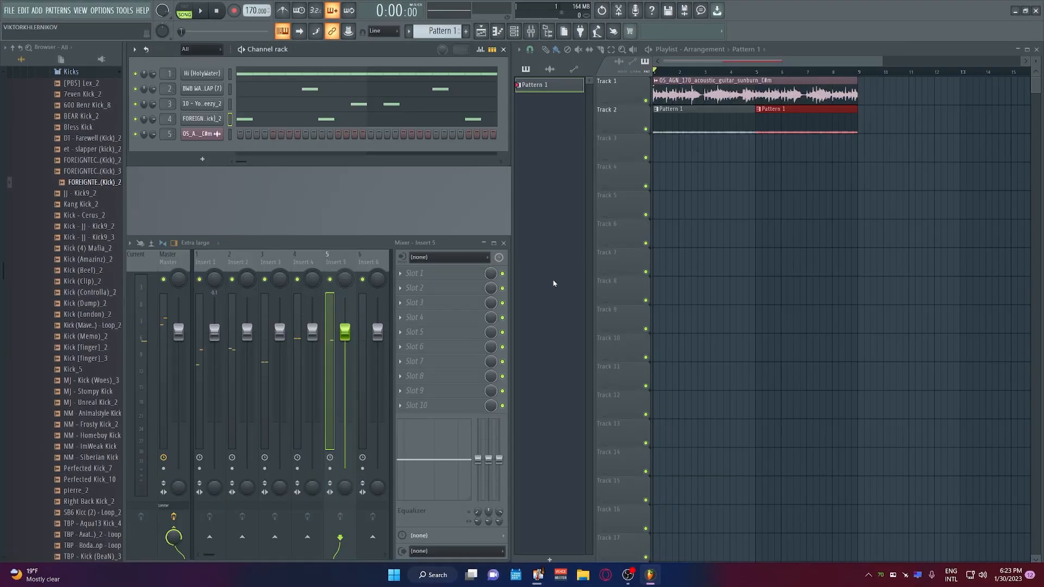
# Balance the mixer while the song plays, lowering the Insert 1 fader and slightly raising the Insert 2 and Insert 4 faders
pyautogui.press('Left')
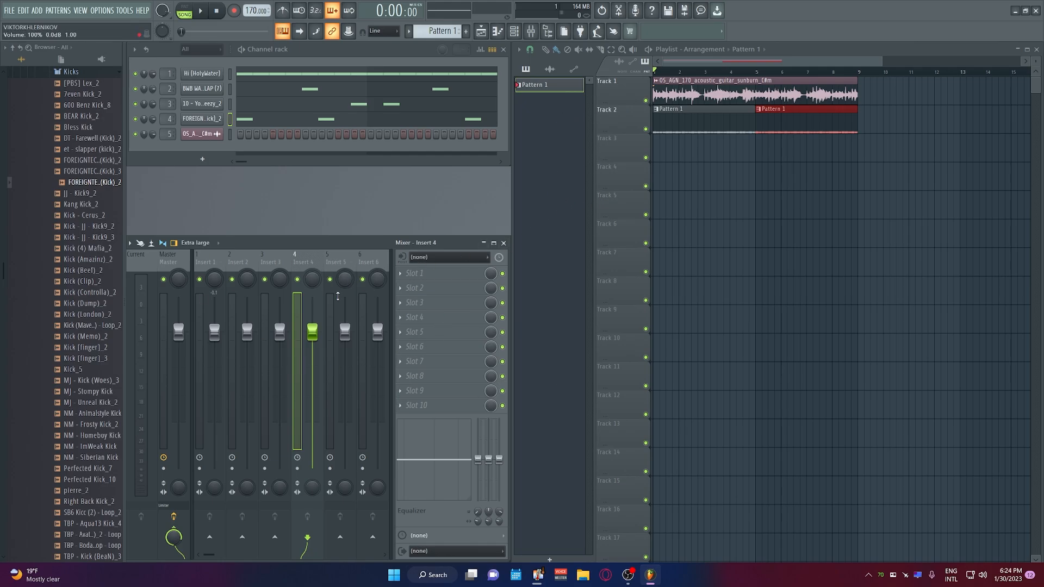
pyautogui.press('space')
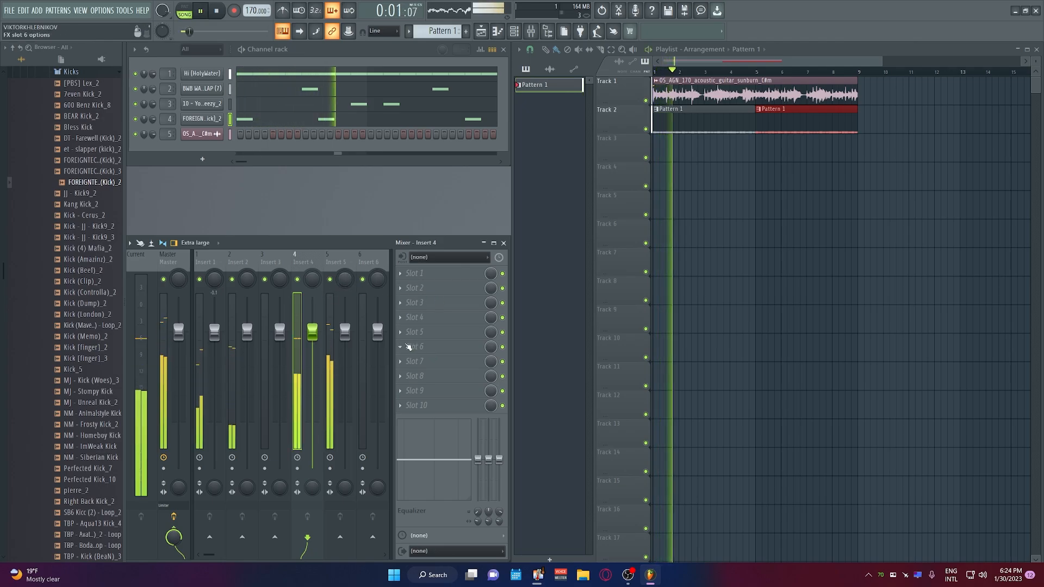
pyautogui.moveTo(345, 331)
pyautogui.mouseDown()
pyautogui.moveTo(345, 370)
pyautogui.moveTo(345, 331)
pyautogui.mouseUp()
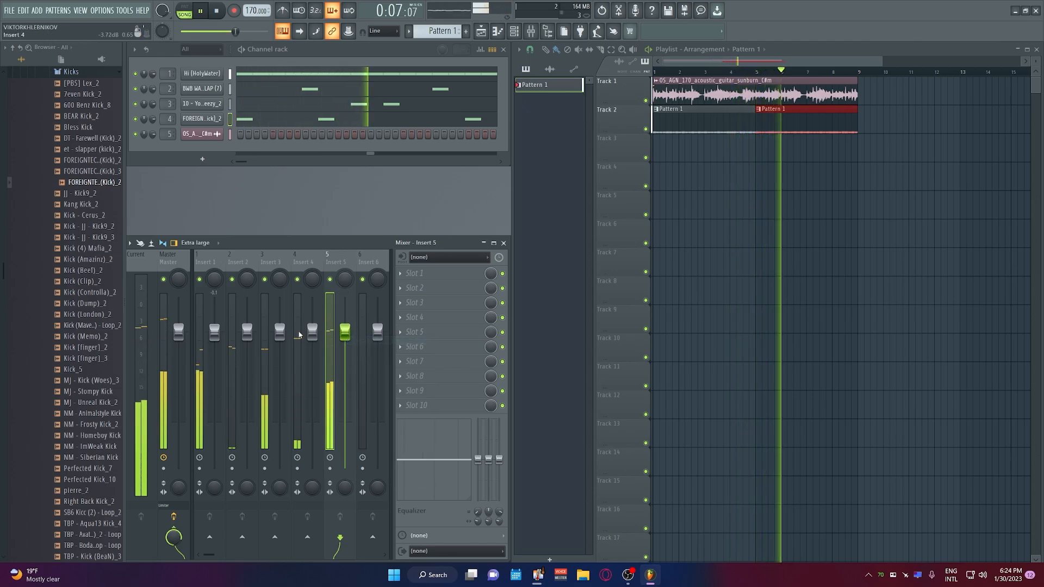
pyautogui.moveTo(214, 331); pyautogui.dragTo(216, 370)
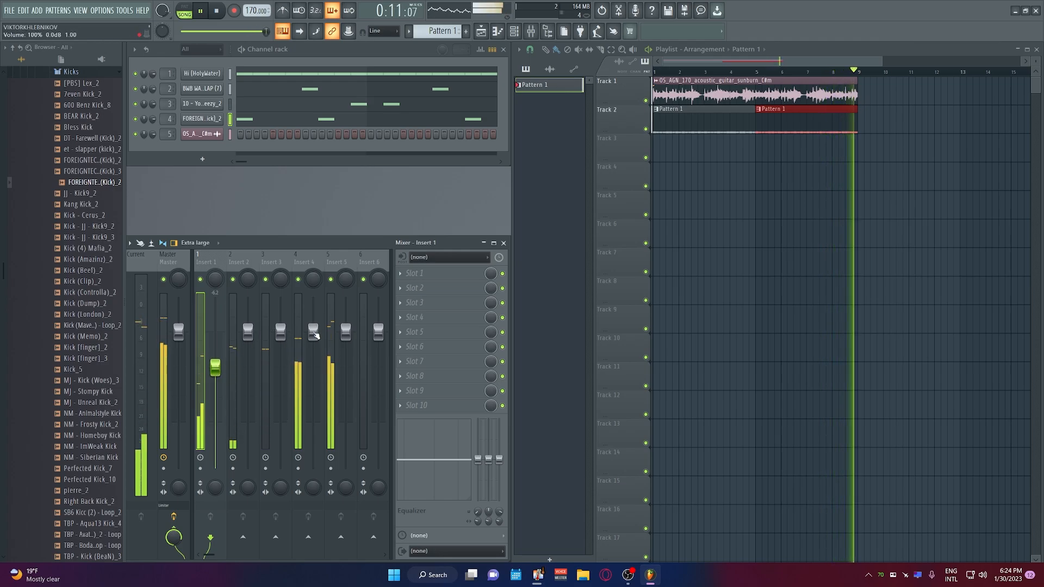
pyautogui.moveTo(248, 331); pyautogui.dragTo(247, 321)
pyautogui.press('space')
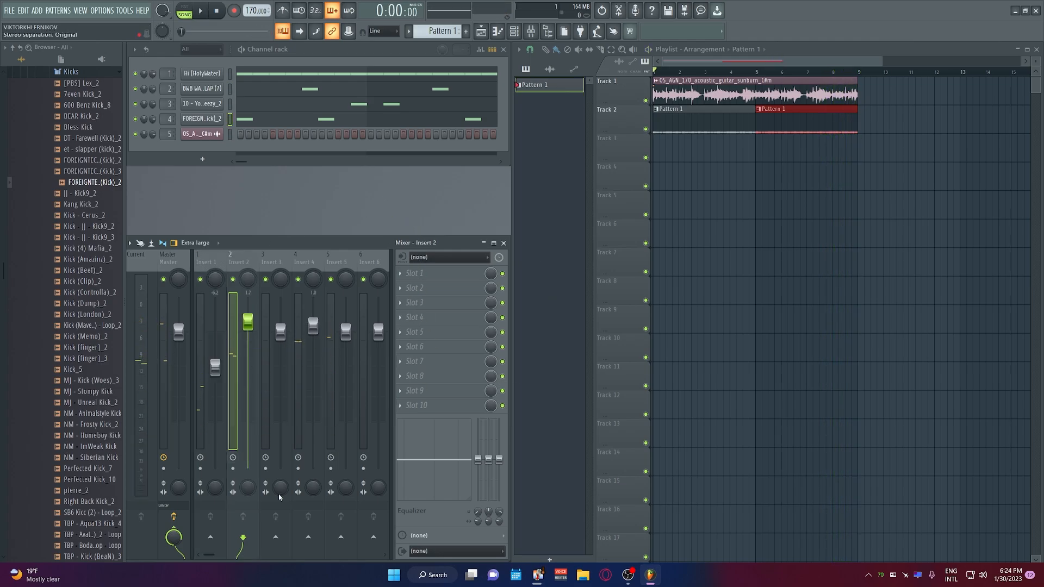
# Split Pattern 1 by channel into separate patterns
pyautogui.click(445, 31)
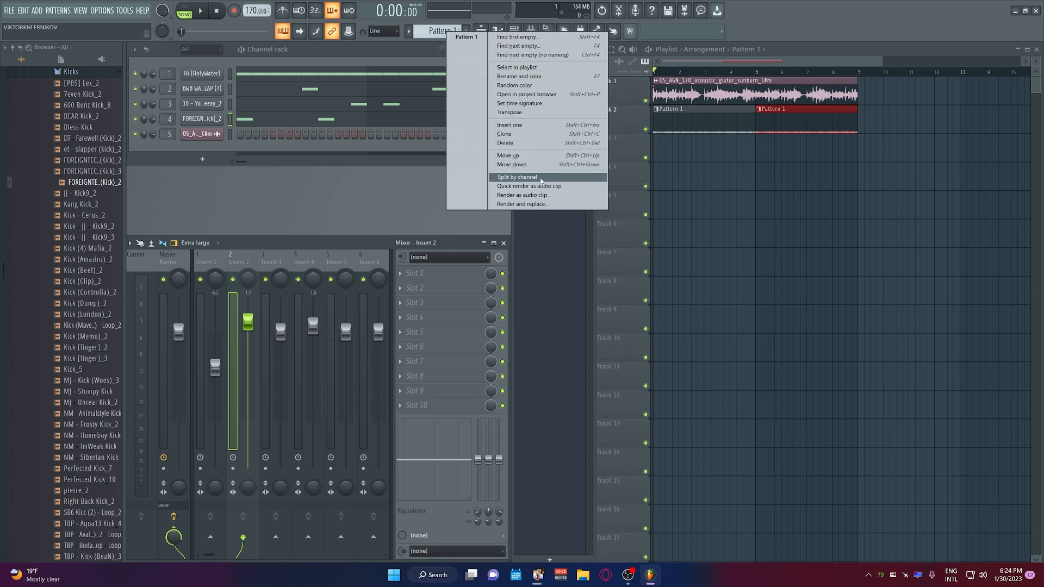
pyautogui.click(538, 181)
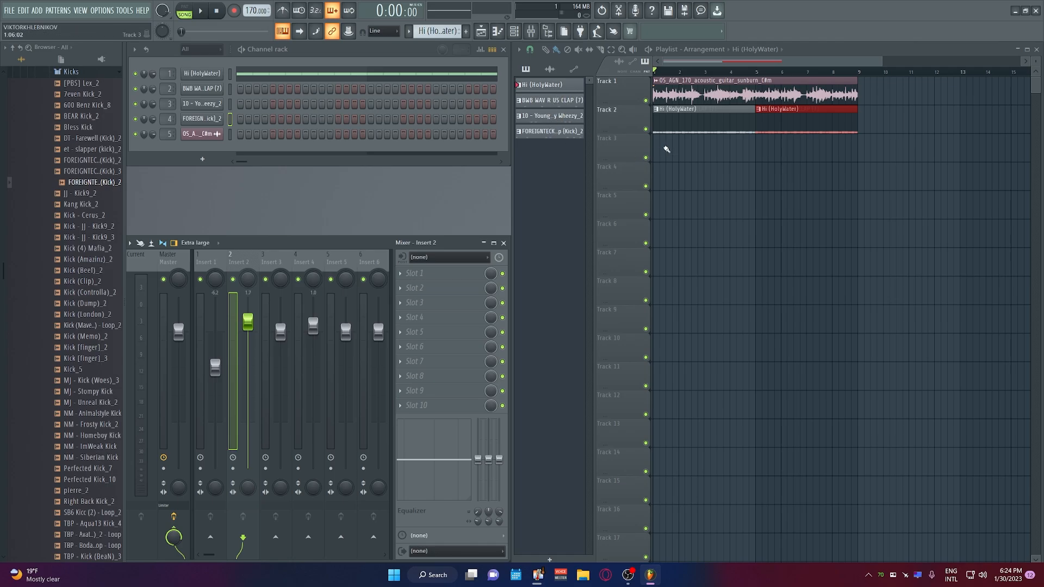
# Replace the Track 2 clips with one Hi (HolyWater) clip at bar 1 and place the clap pattern at bar 1 on Track 3
pyautogui.rightClick(756, 122)
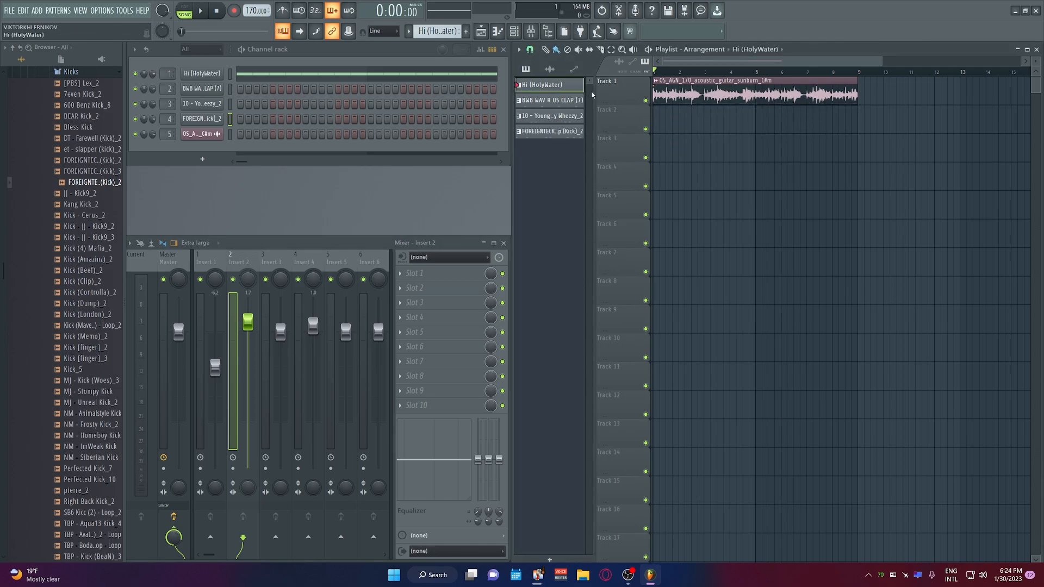
pyautogui.click(660, 124)
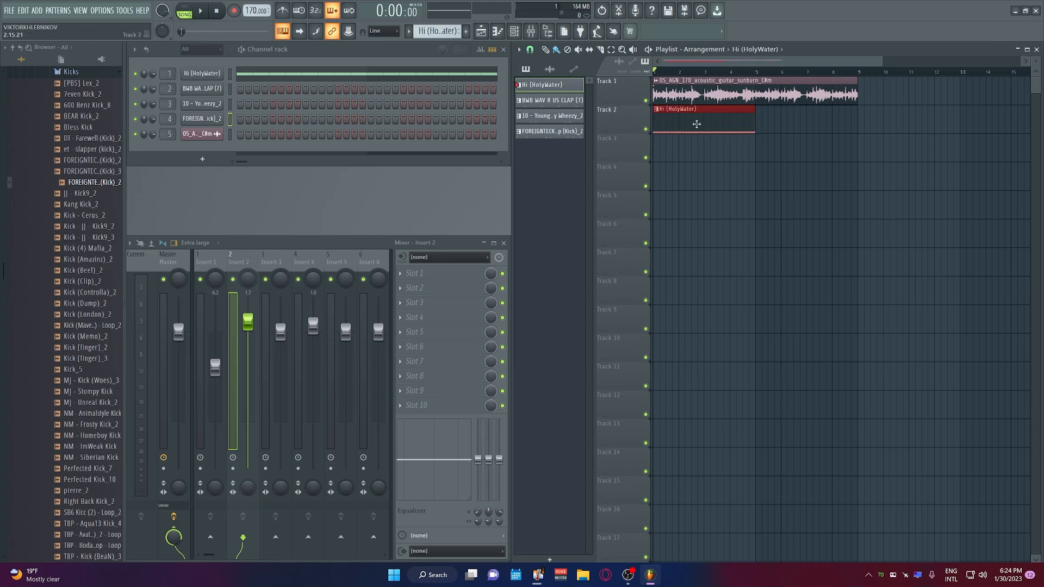
pyautogui.click(573, 101)
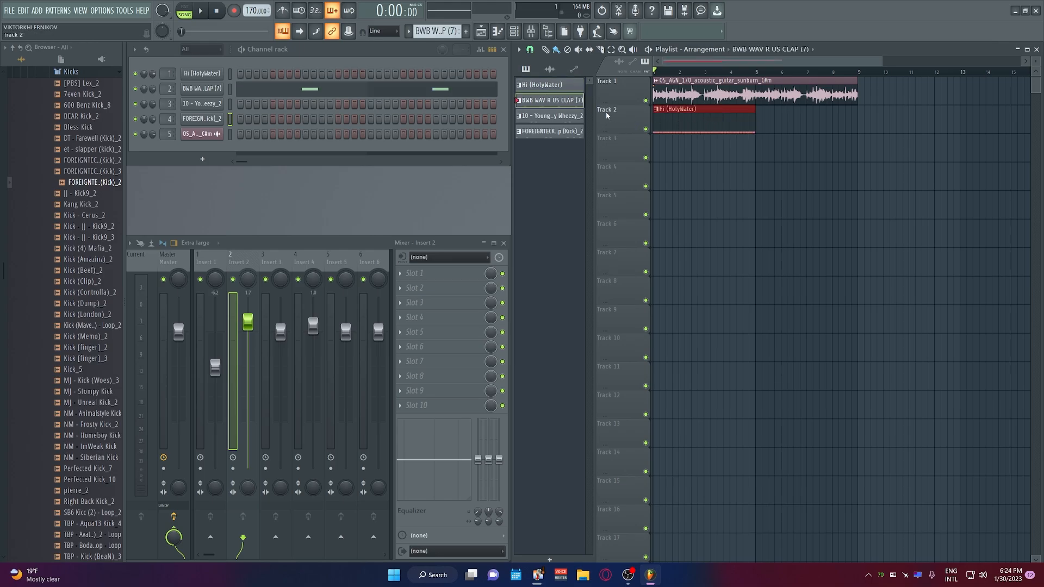
pyautogui.moveTo(686, 154); pyautogui.dragTo(630, 185)
# Place the Young Thug Prod By Wheezy_2 pattern on Track 4 and the Lil Pump kick pattern on Track 5, both at bar 1
pyautogui.click(552, 116)
pyautogui.click(687, 183)
pyautogui.click(552, 131)
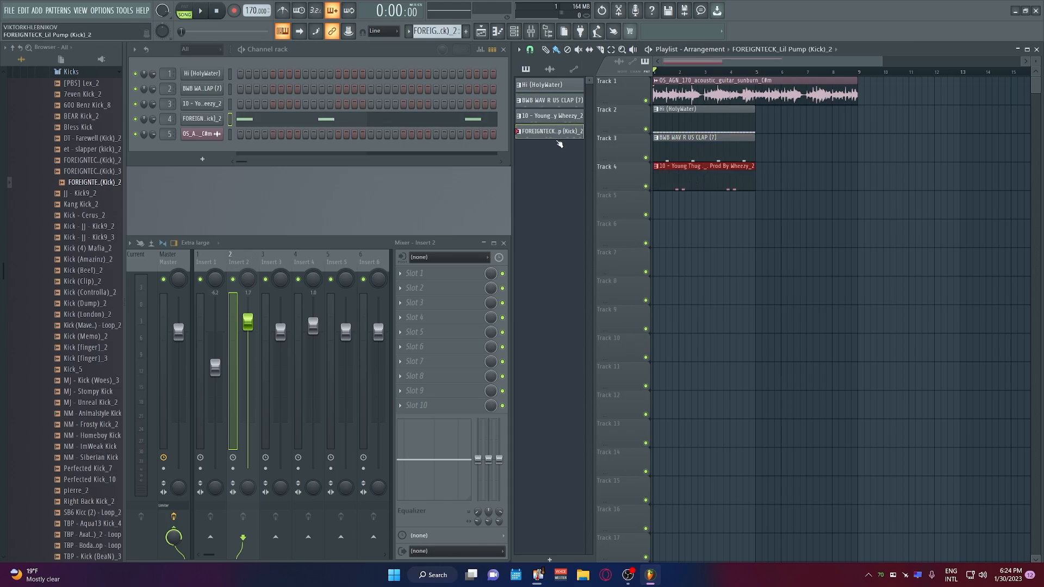
pyautogui.click(680, 210)
pyautogui.moveTo(680, 209); pyautogui.dragTo(662, 209)
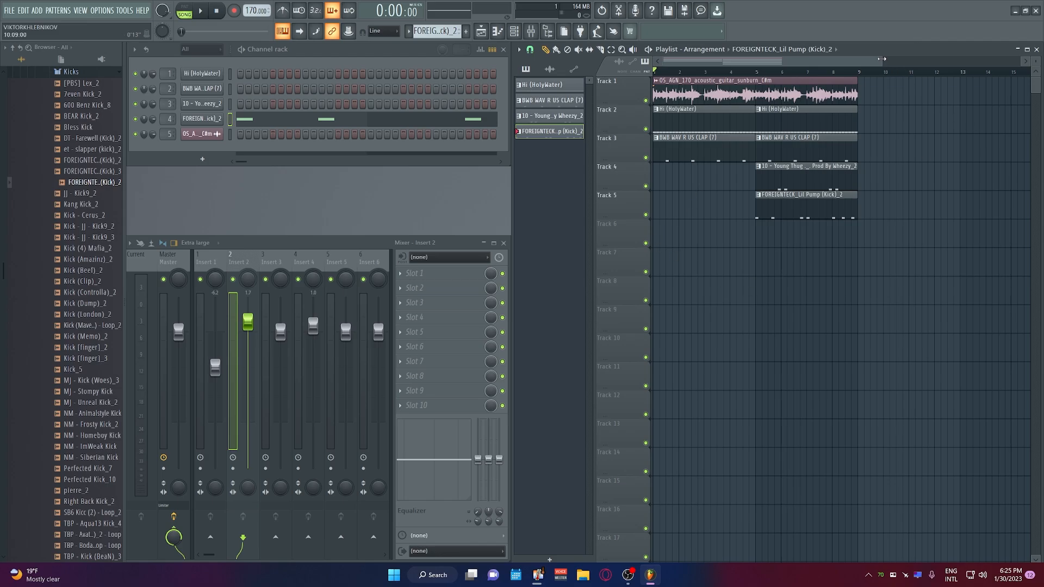
# Arrange repeated guitar and drum clips across the playlist, bringing in the hi-hat and clap at bar 5 and the kick at bar 9
pyautogui.moveTo(883, 59); pyautogui.dragTo(792, 61)
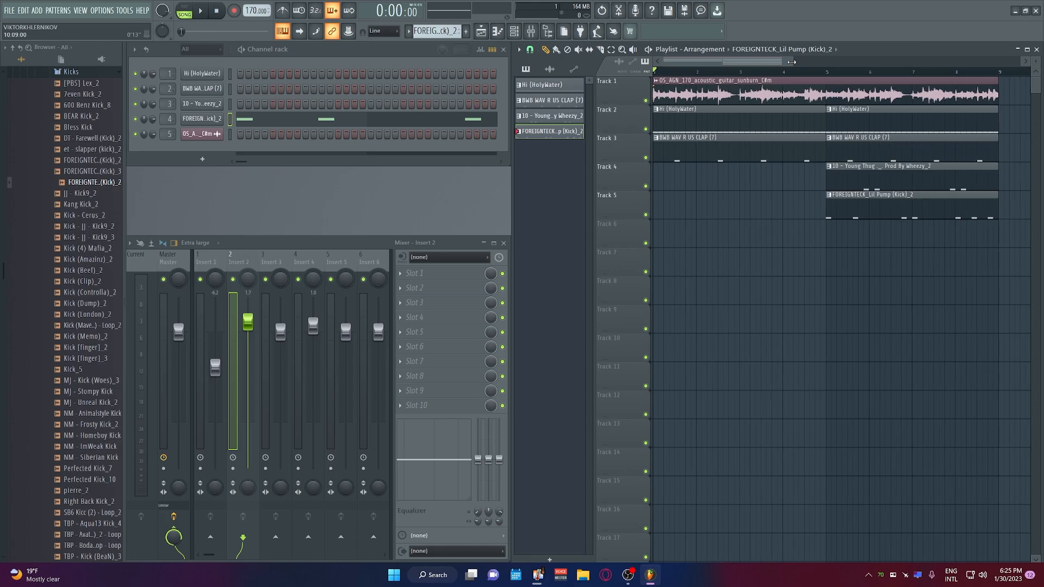
pyautogui.moveTo(792, 62); pyautogui.dragTo(950, 72)
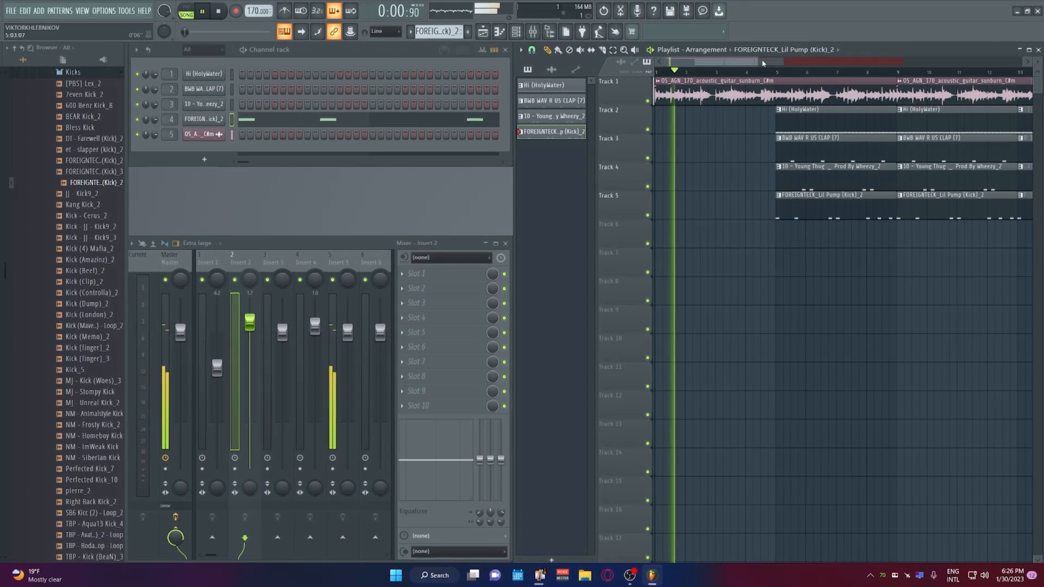
pyautogui.moveTo(755, 63)
pyautogui.mouseDown()
pyautogui.moveTo(704, 66)
pyautogui.moveTo(773, 66)
pyautogui.mouseUp()
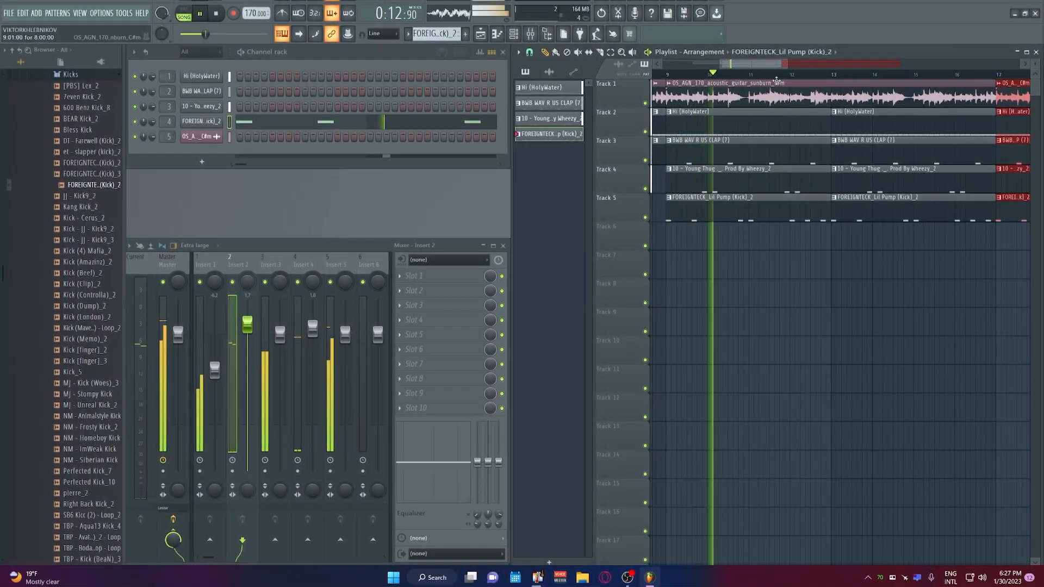
# Remove the Track 4 clip at bar 9 and trim the end of the Track 2 hi-hat clip just before bar 17, during playback
pyautogui.rightClick(773, 172)
pyautogui.moveTo(760, 64); pyautogui.dragTo(778, 71)
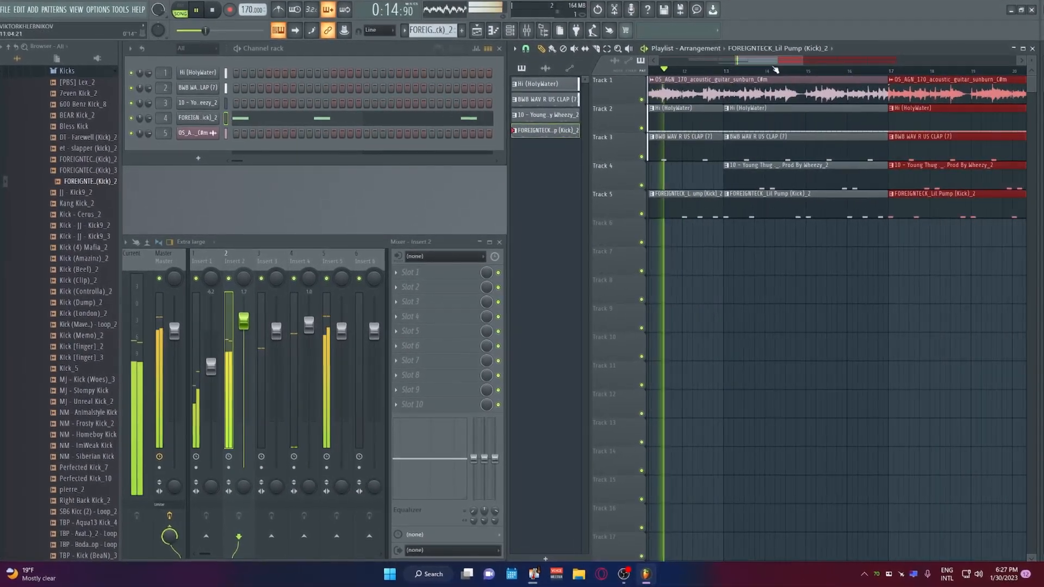
pyautogui.moveTo(885, 117)
pyautogui.mouseDown()
pyautogui.moveTo(874, 119)
pyautogui.moveTo(883, 119)
pyautogui.mouseUp()
pyautogui.moveTo(797, 64); pyautogui.dragTo(807, 67)
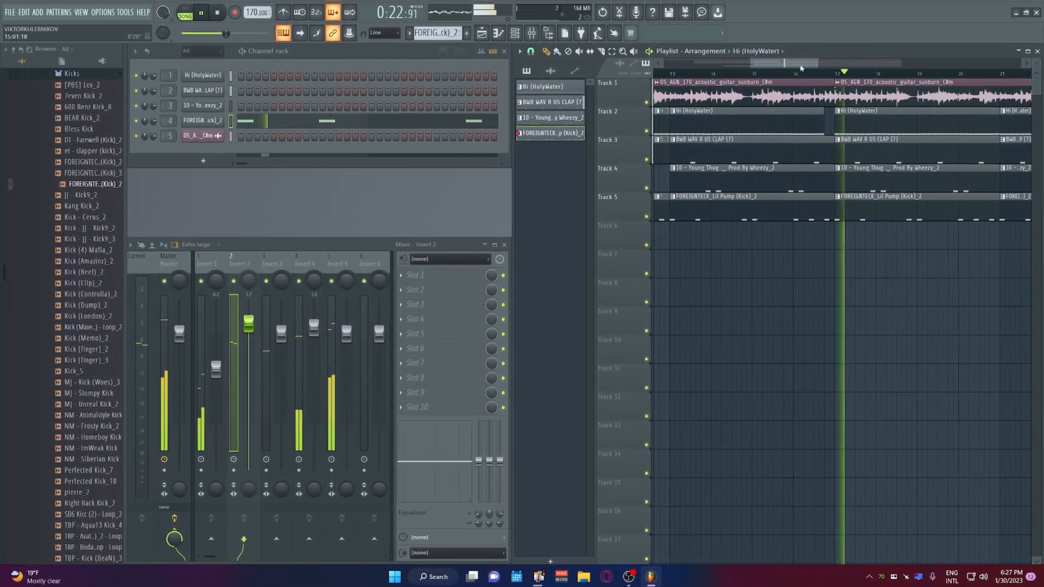
pyautogui.moveTo(806, 66); pyautogui.dragTo(823, 69)
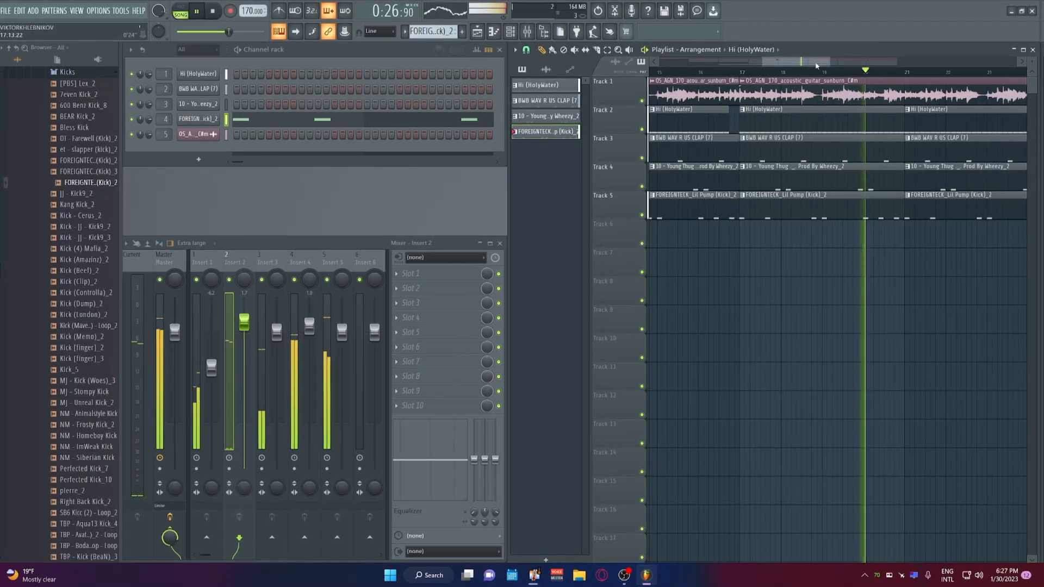
pyautogui.moveTo(829, 60); pyautogui.dragTo(912, 61)
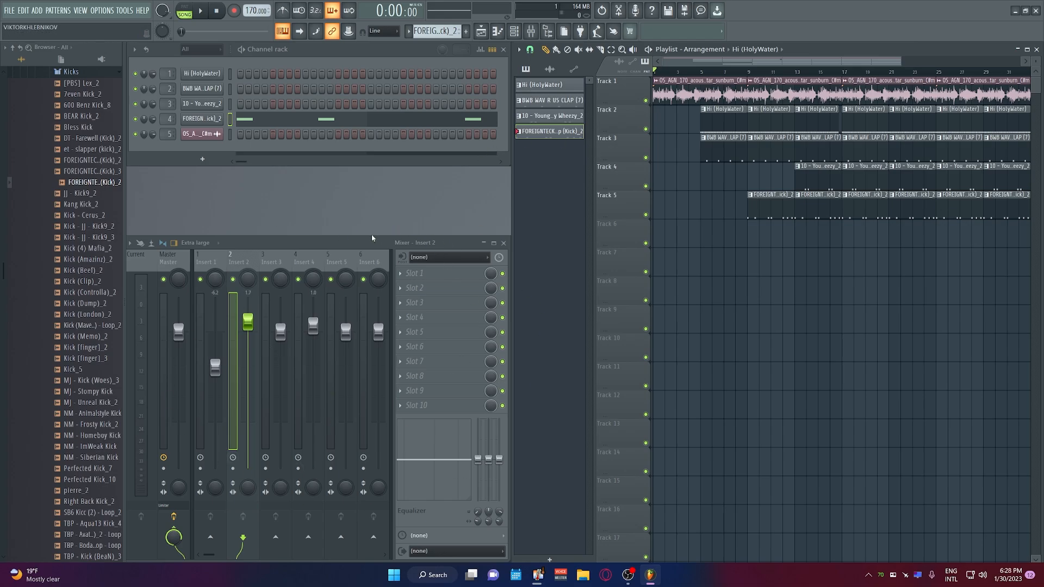
# Select the Insert 5 mixer track and listen to the guitar intro from the start of the song
pyautogui.moveTo(219, 558); pyautogui.dragTo(210, 555)
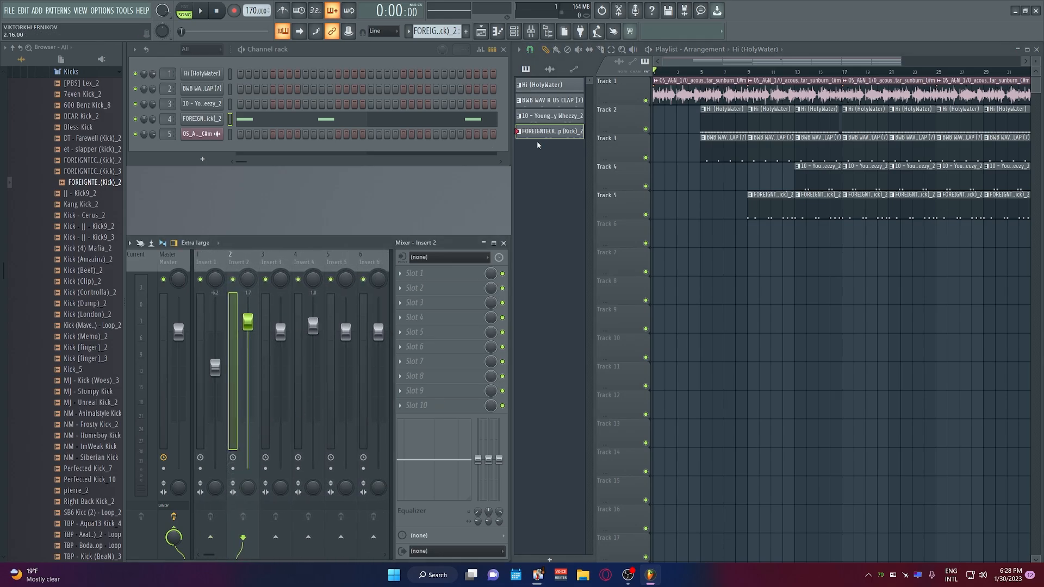
pyautogui.click(327, 354)
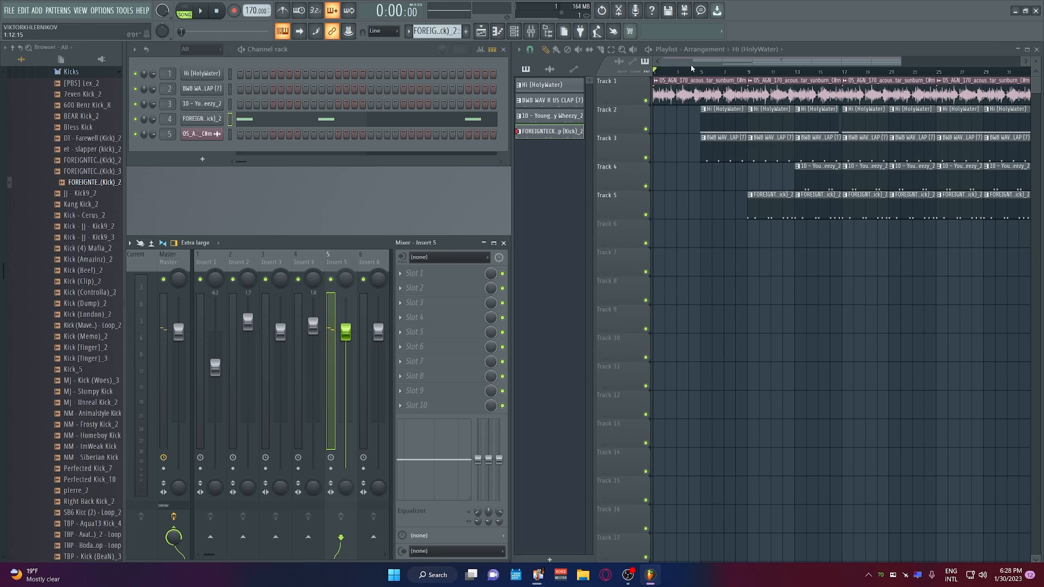
pyautogui.moveTo(901, 58); pyautogui.dragTo(754, 59)
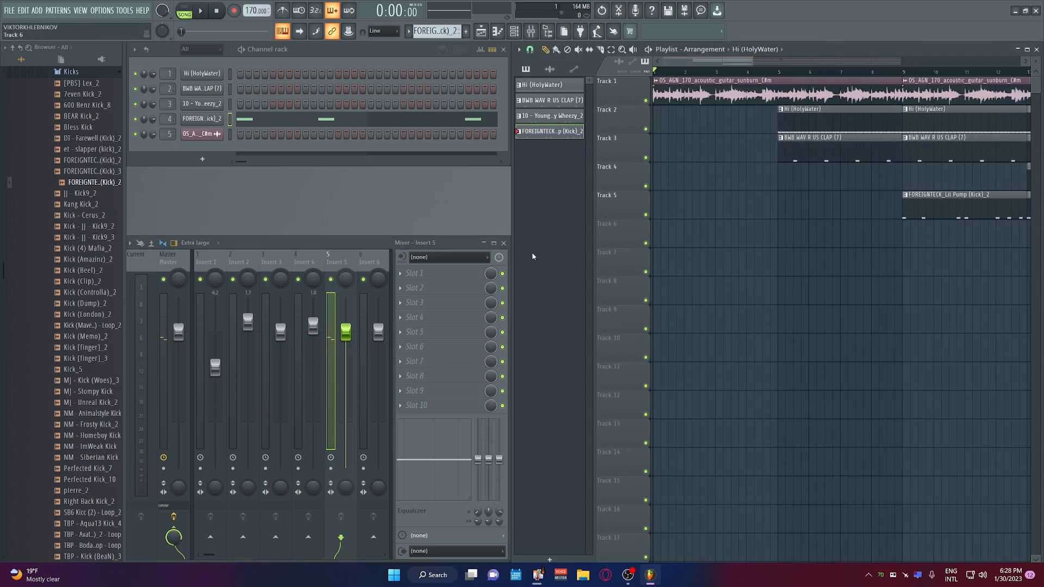
pyautogui.press('space')
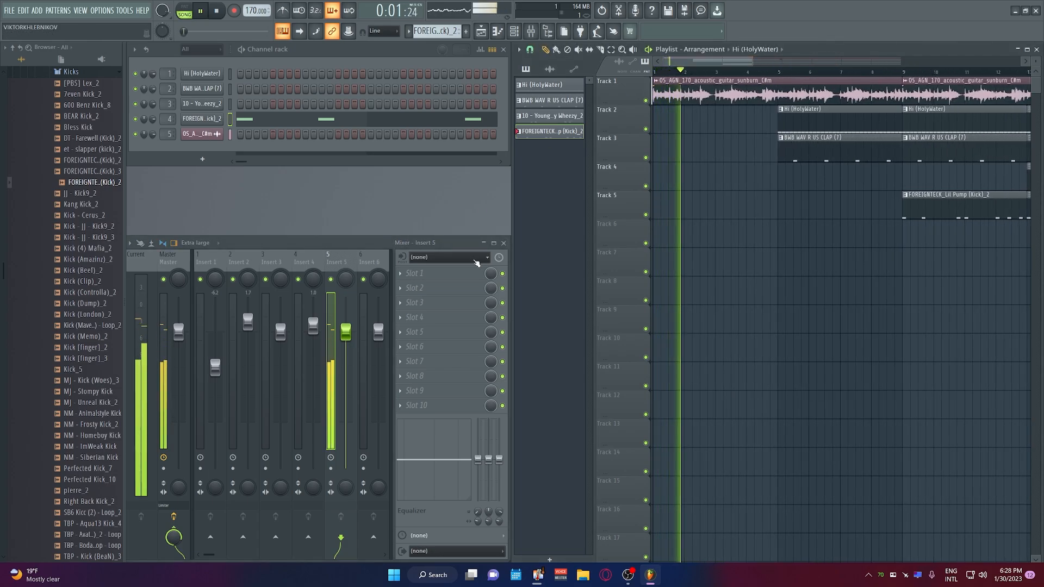
pyautogui.press('space')
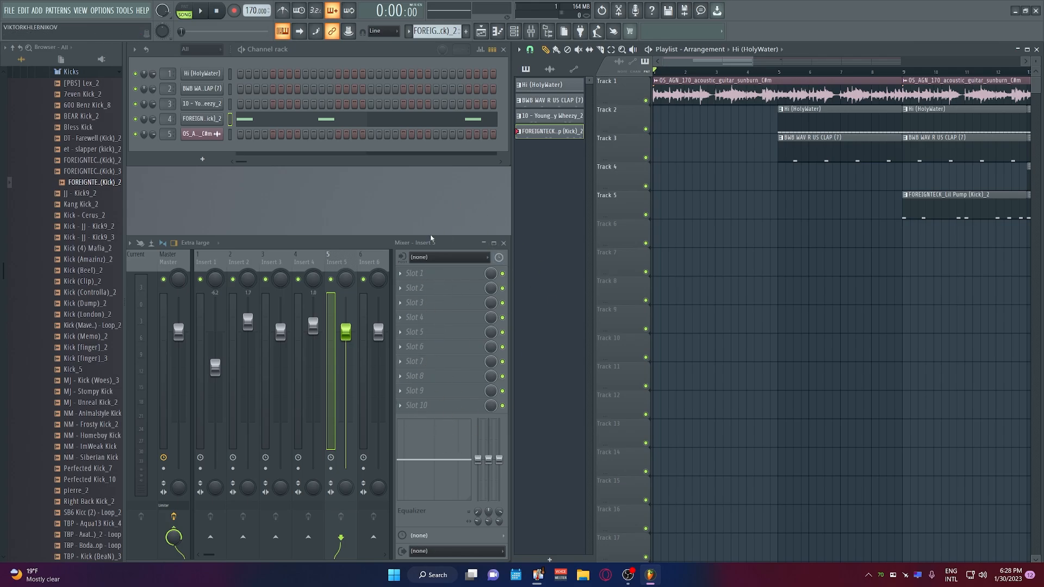
# Load Fruity Parametric EQ 2 into slot 1 of Insert 5 and move its window clear of the mixer
pyautogui.click(429, 277)
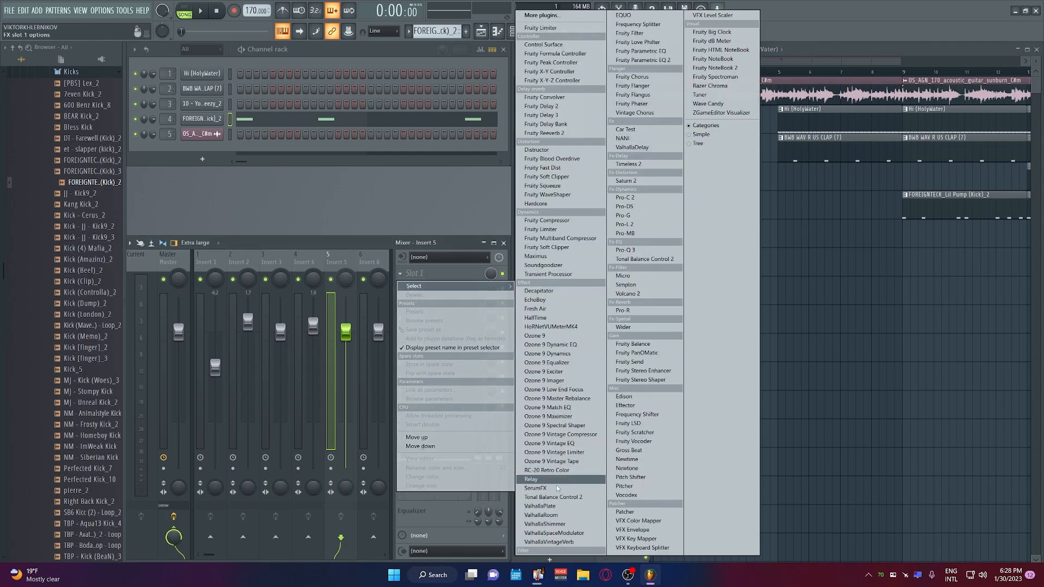
pyautogui.click(653, 61)
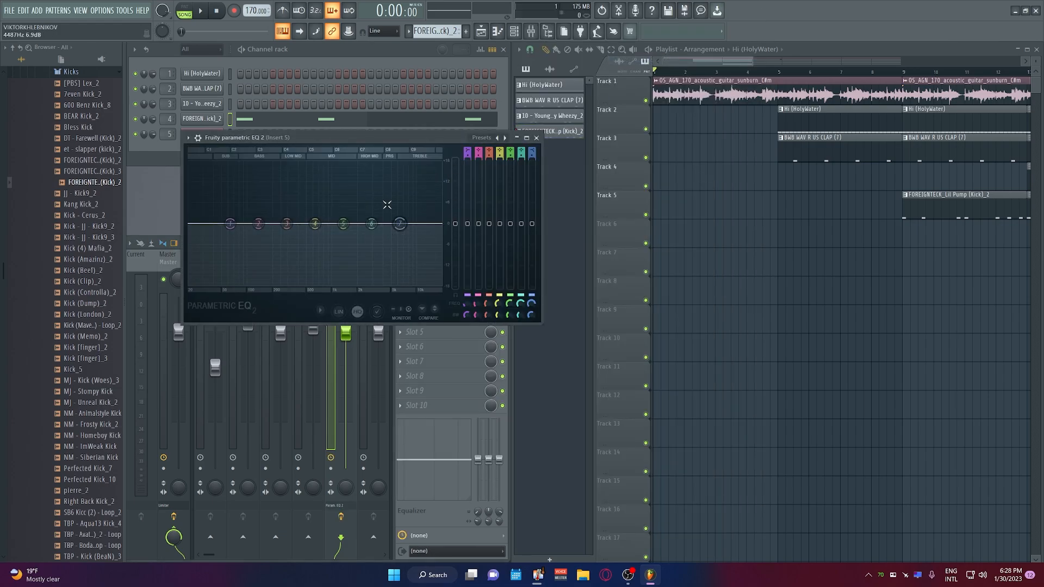
pyautogui.moveTo(366, 137); pyautogui.dragTo(761, 161)
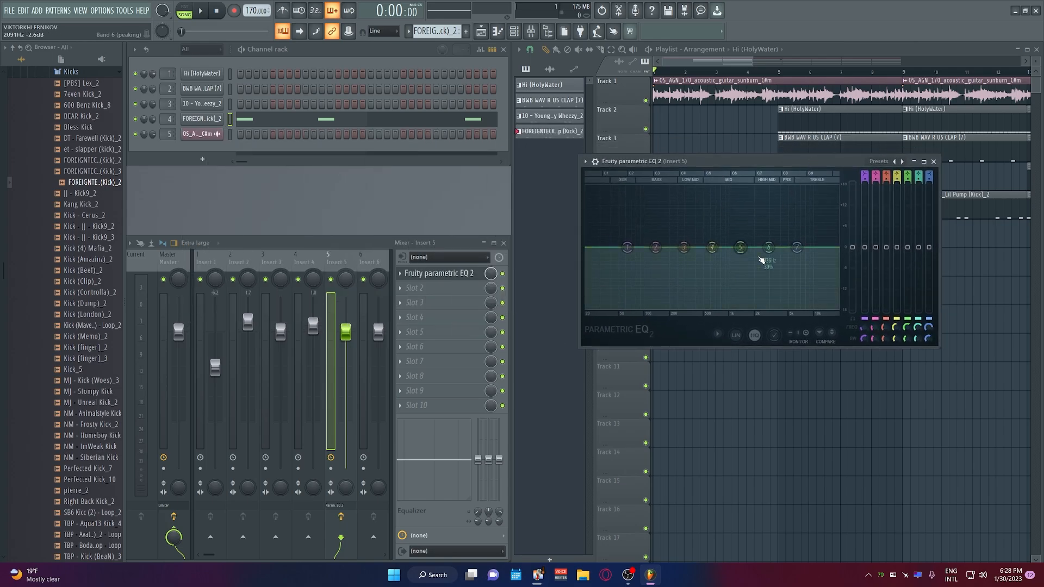
# Set EQ band 7 to low pass with a slightly higher cutoff, and set band 1 to high pass
pyautogui.rightClick(797, 248)
pyautogui.click(850, 282)
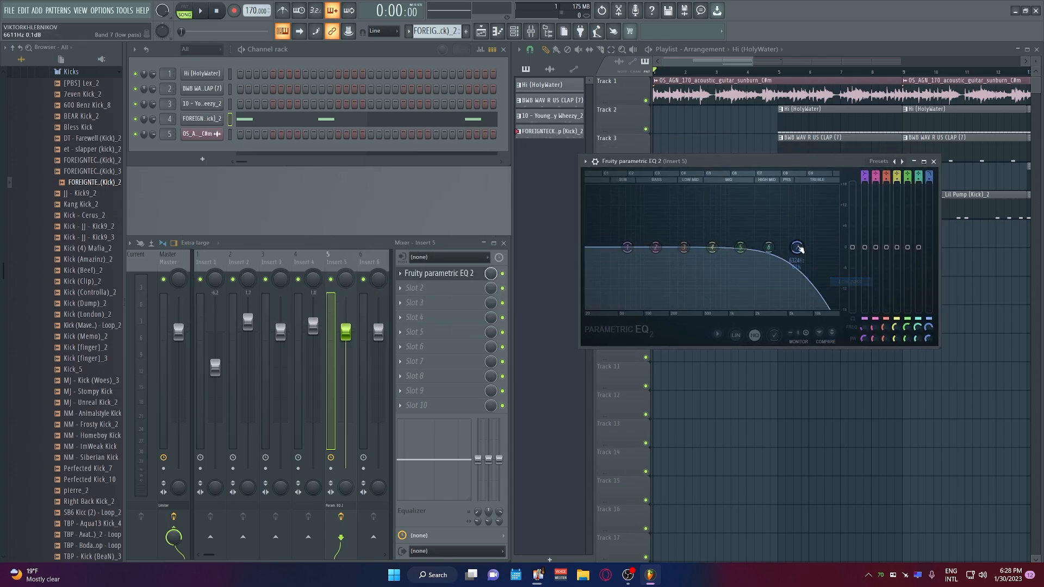
pyautogui.moveTo(797, 247); pyautogui.dragTo(810, 247)
pyautogui.rightClick(627, 248)
pyautogui.moveTo(654, 276)
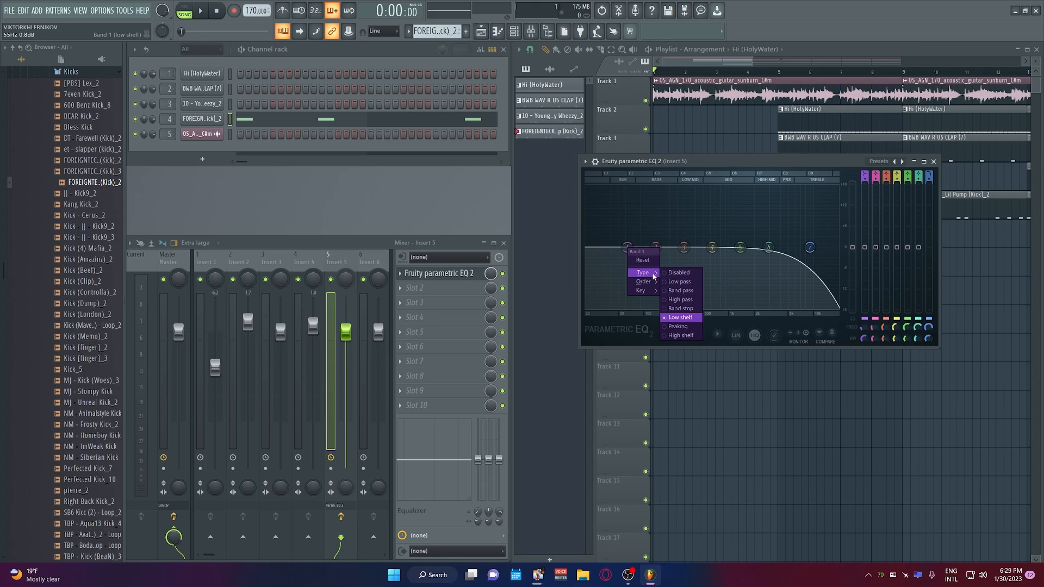
pyautogui.click(681, 300)
# Widen the EQ's passband during playback by raising the band 7 cutoff and lowering the band 1 cutoff
pyautogui.press('space')
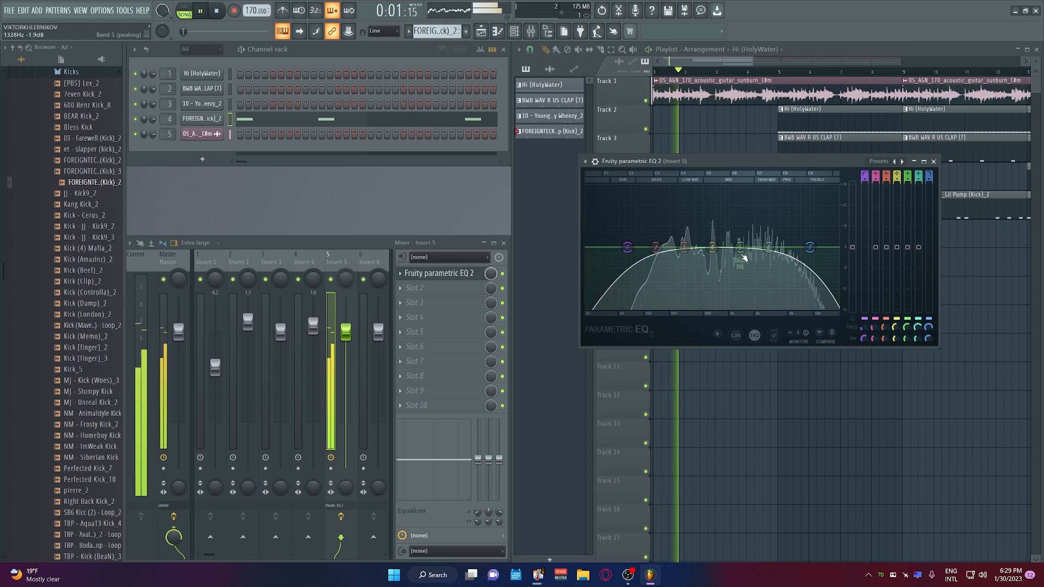
pyautogui.moveTo(809, 247)
pyautogui.mouseDown()
pyautogui.moveTo(734, 249)
pyautogui.moveTo(822, 248)
pyautogui.mouseUp()
pyautogui.moveTo(627, 248)
pyautogui.mouseDown()
pyautogui.moveTo(768, 248)
pyautogui.moveTo(614, 247)
pyautogui.mouseUp()
pyautogui.press('space')
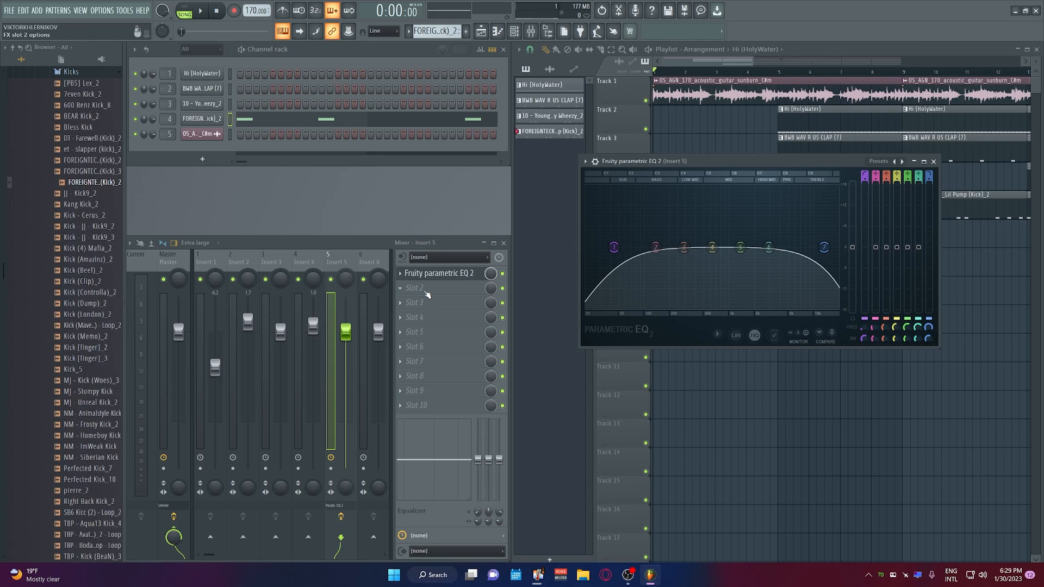
# Close the EQ window, load RC-20 Retro Color into slot 2 of Insert 5 and move its window off the mixer
pyautogui.click(430, 294)
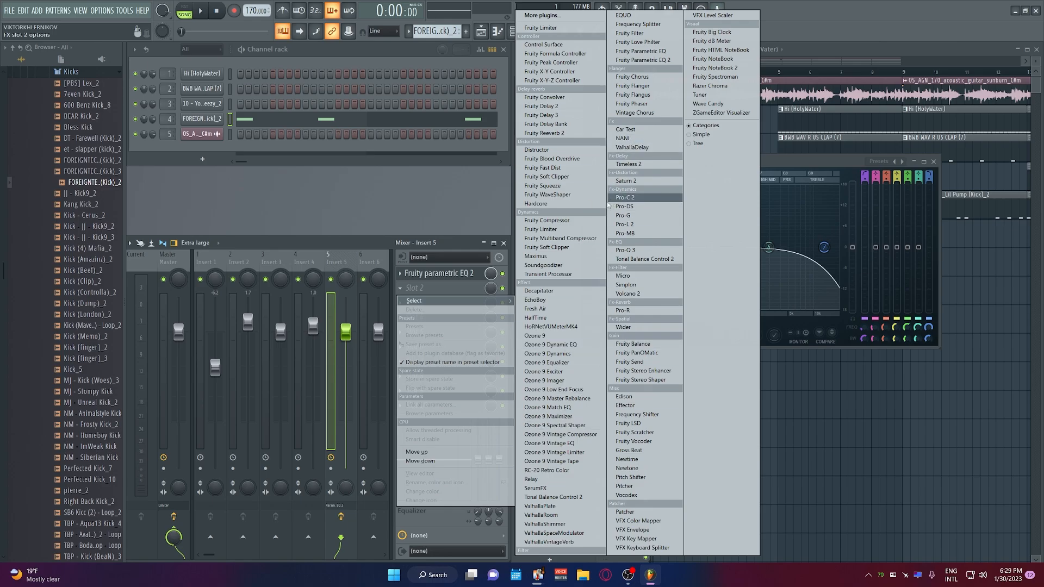
pyautogui.click(591, 292)
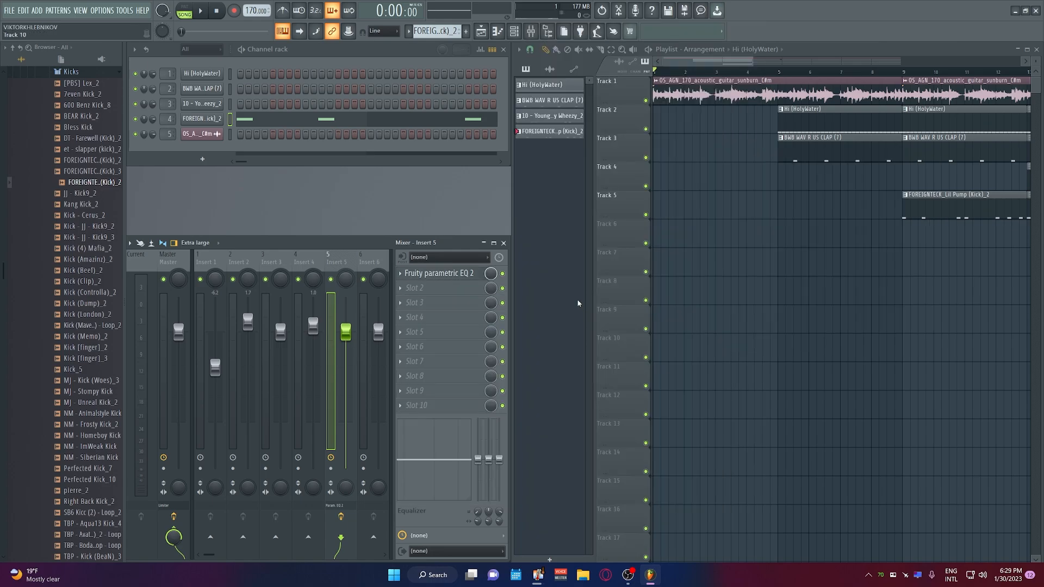
pyautogui.click(483, 288)
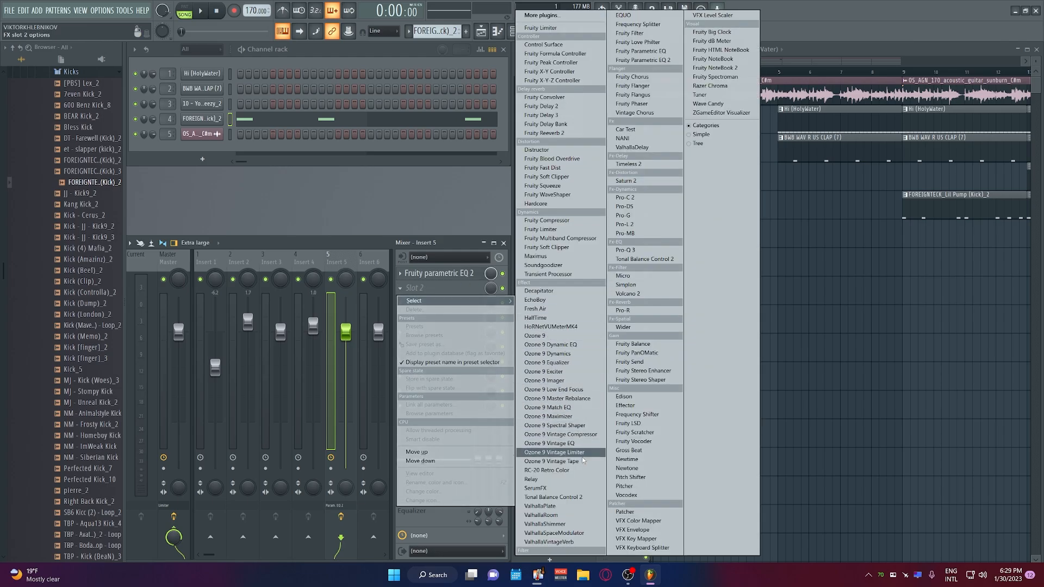
pyautogui.click(563, 469)
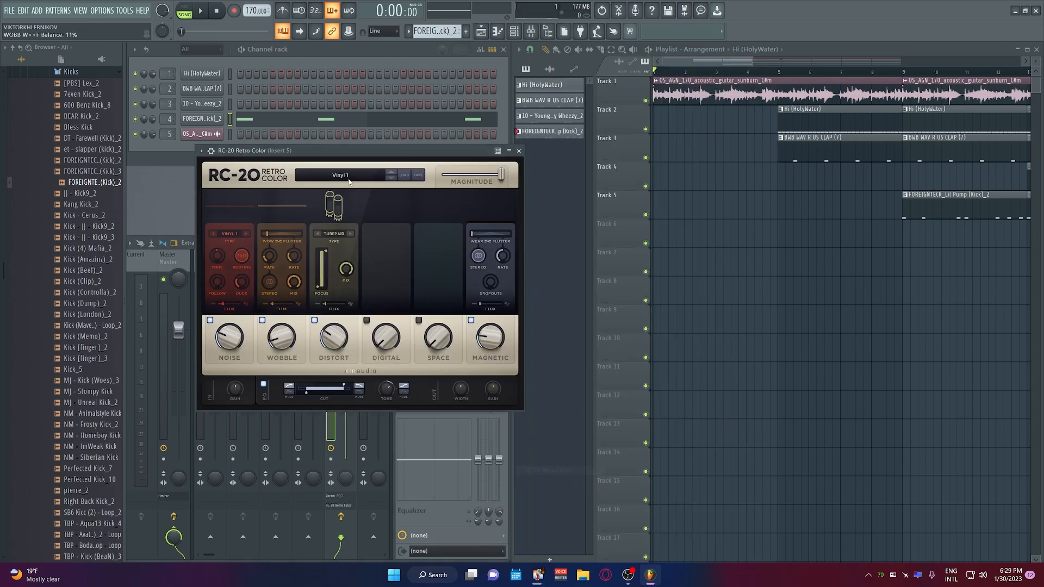
pyautogui.moveTo(369, 155); pyautogui.dragTo(720, 117)
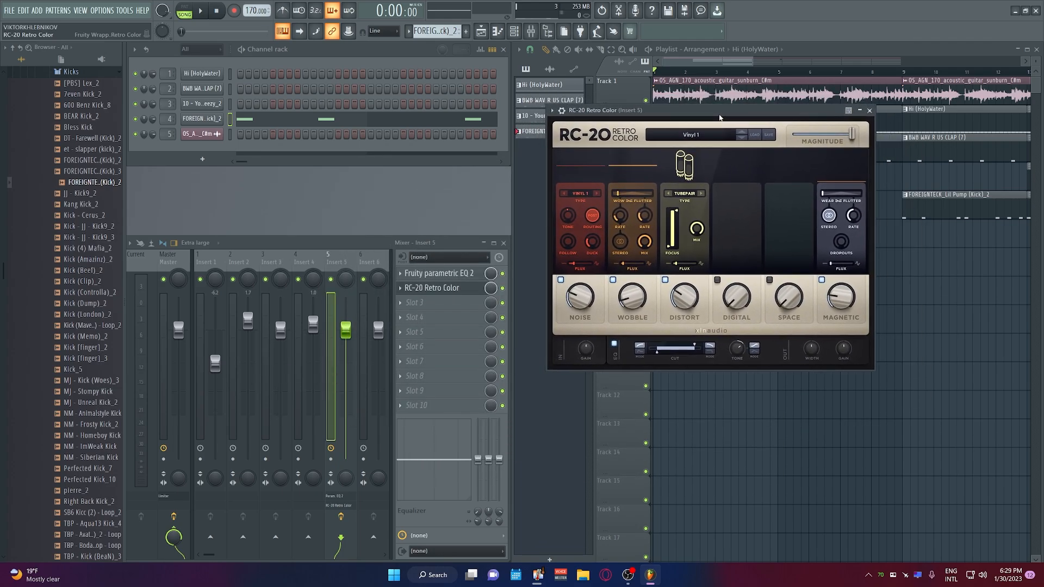
# Step through the RC-20 presets during playback and settle on Sad Piano for the guitar
pyautogui.click(744, 133)
pyautogui.press('space')
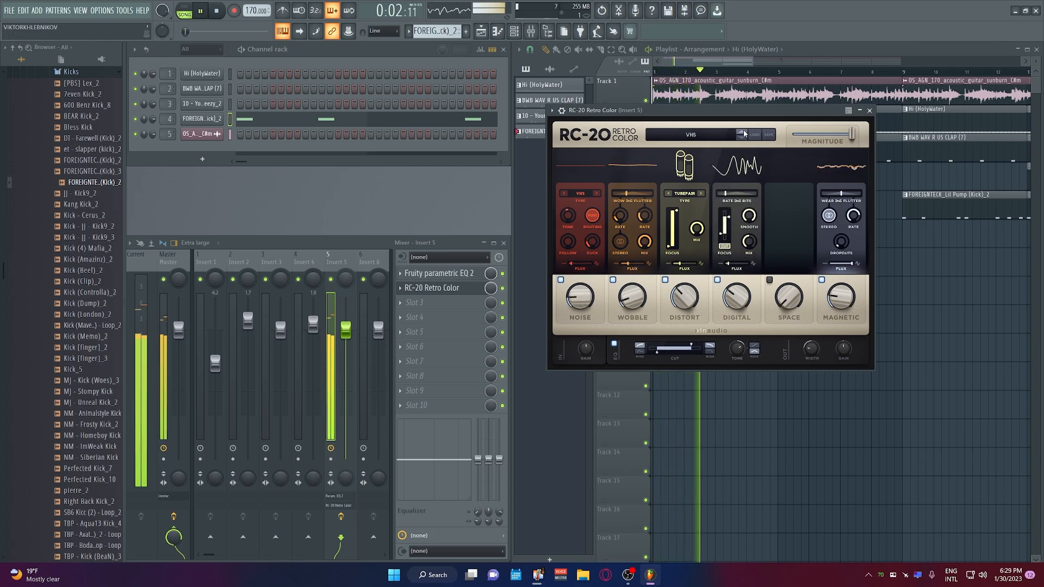
pyautogui.click(745, 132)
pyautogui.click(743, 134)
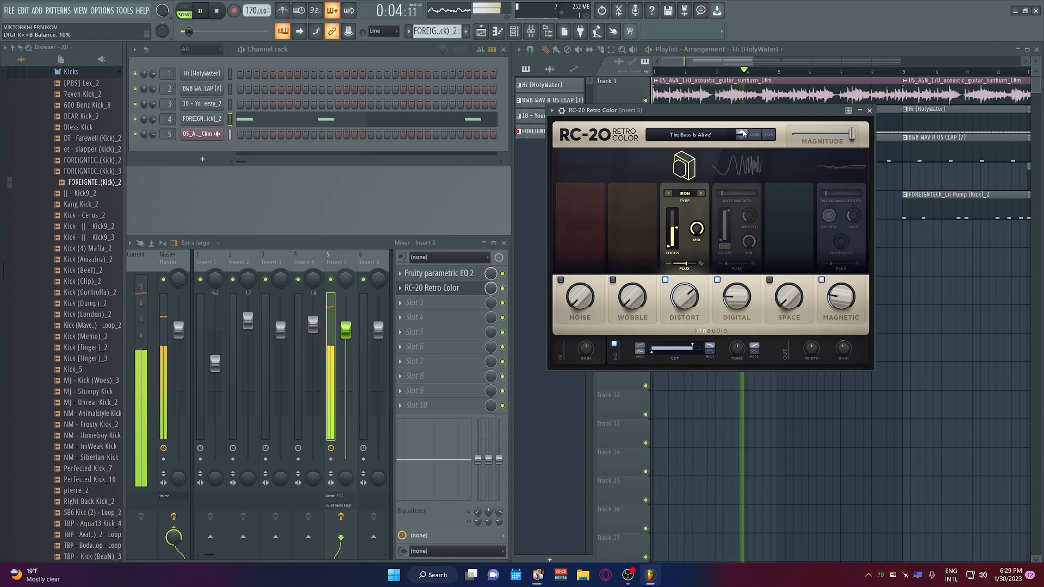
pyautogui.click(743, 134)
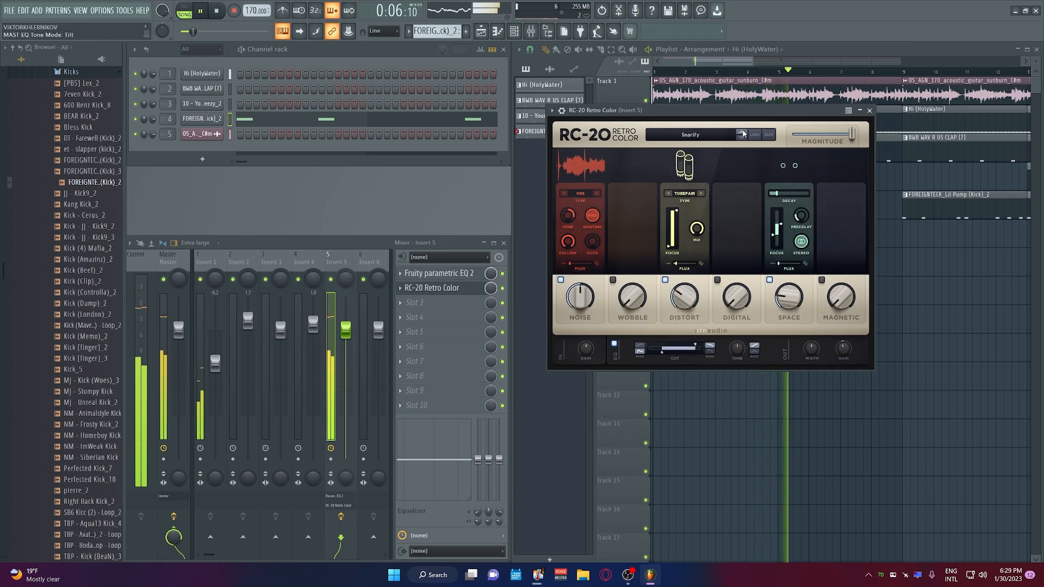
pyautogui.click(744, 134)
pyautogui.click(743, 134)
pyautogui.click(744, 134)
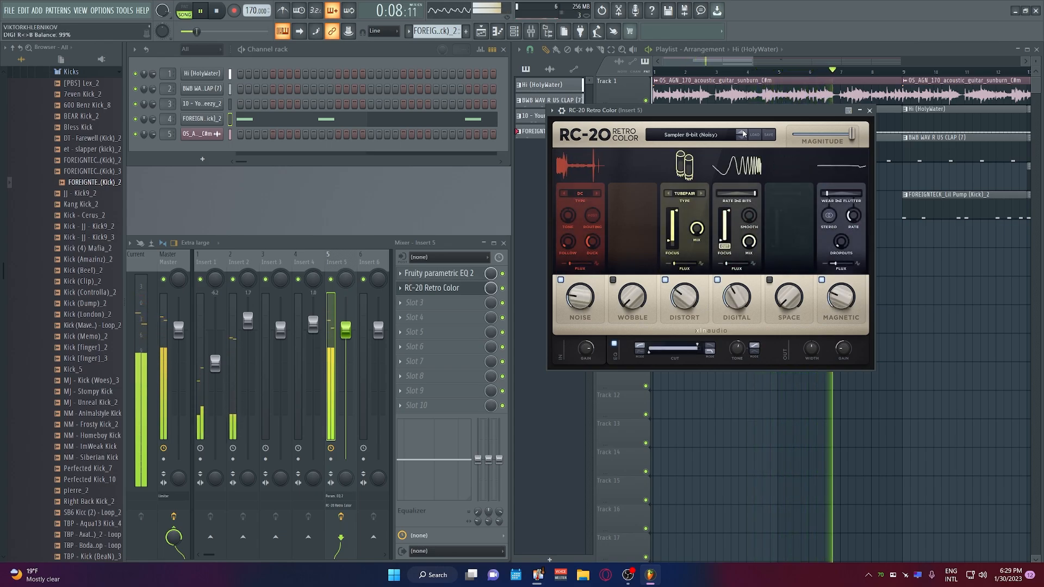
pyautogui.click(743, 134)
pyautogui.click(744, 134)
pyautogui.click(744, 134)
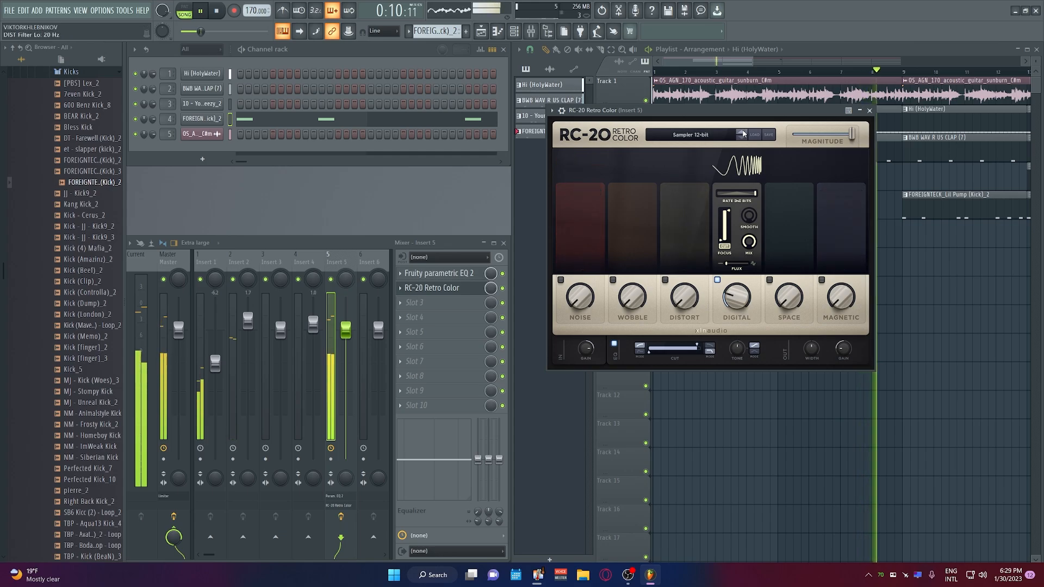
pyautogui.click(743, 134)
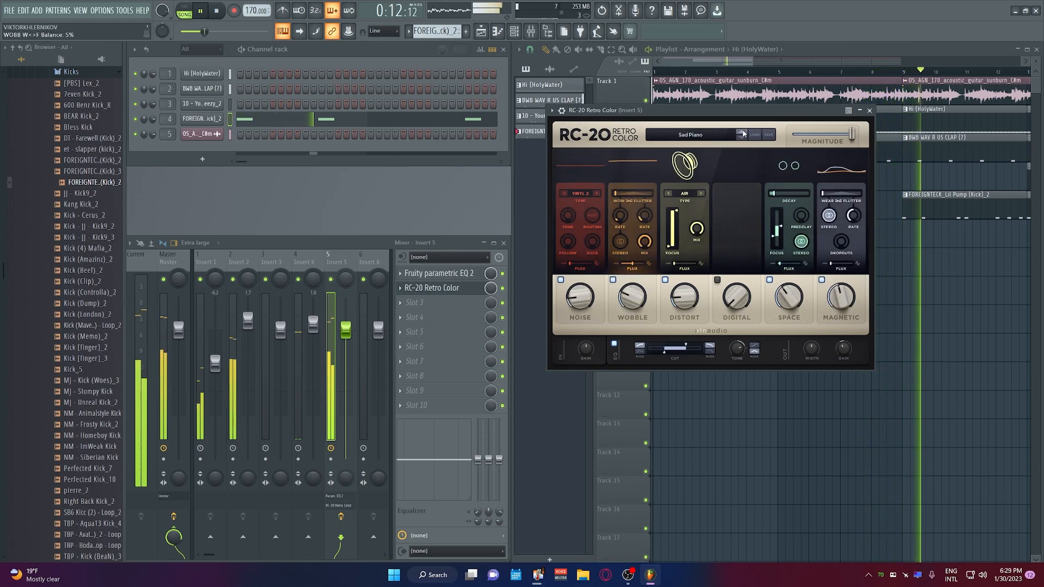
# Lower the RC-20 magnitude to 20%, close its window and stop playback
pyautogui.moveTo(852, 135); pyautogui.dragTo(805, 135)
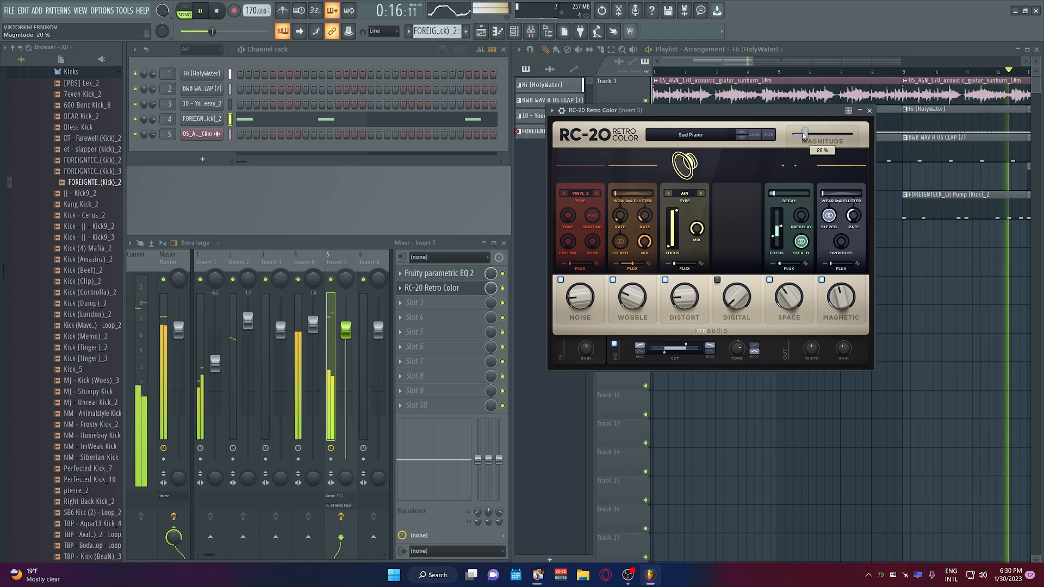
pyautogui.click(870, 111)
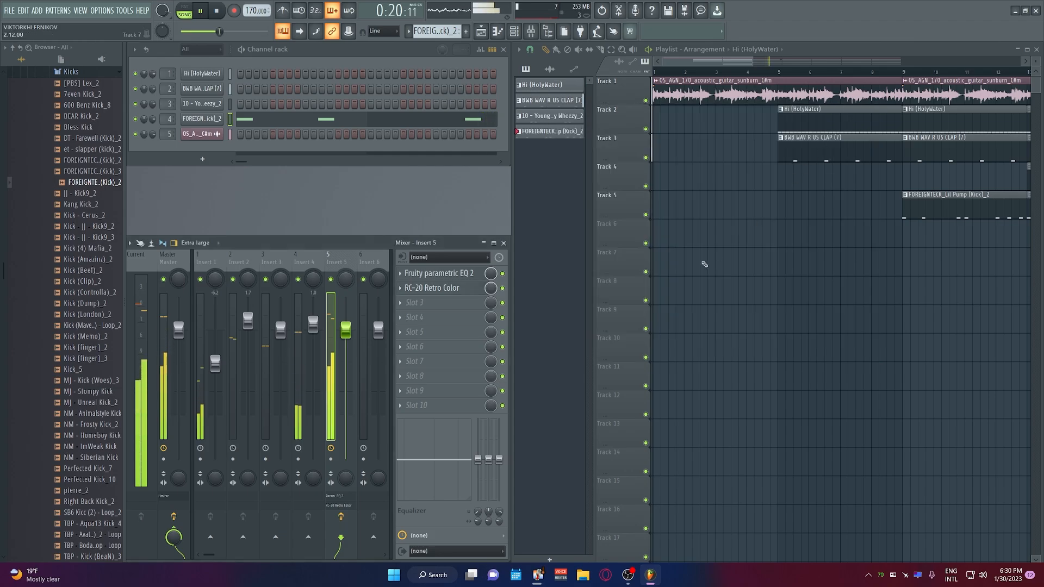
pyautogui.press('space')
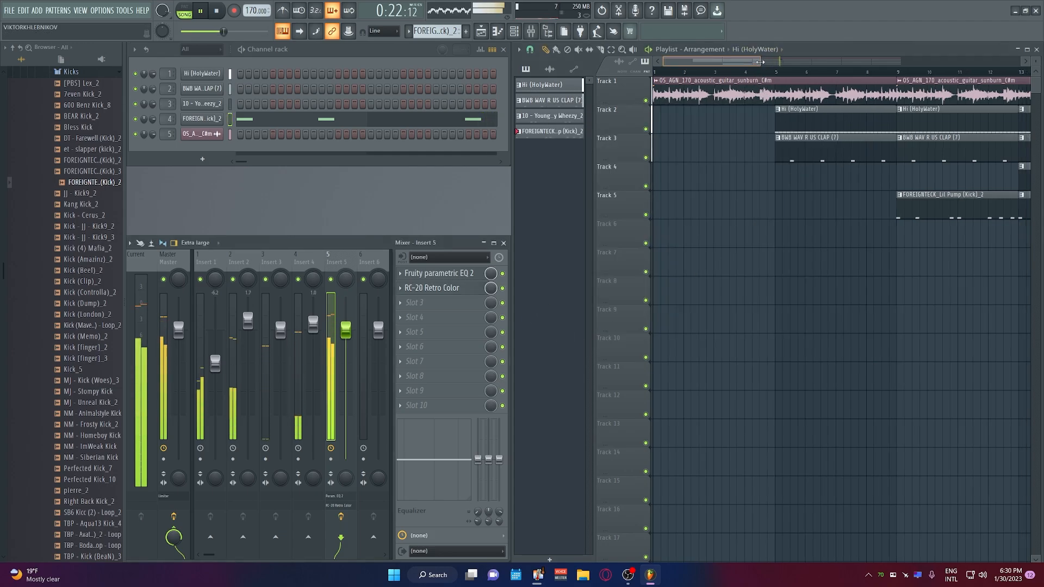
pyautogui.scroll(-3, 752, 58)
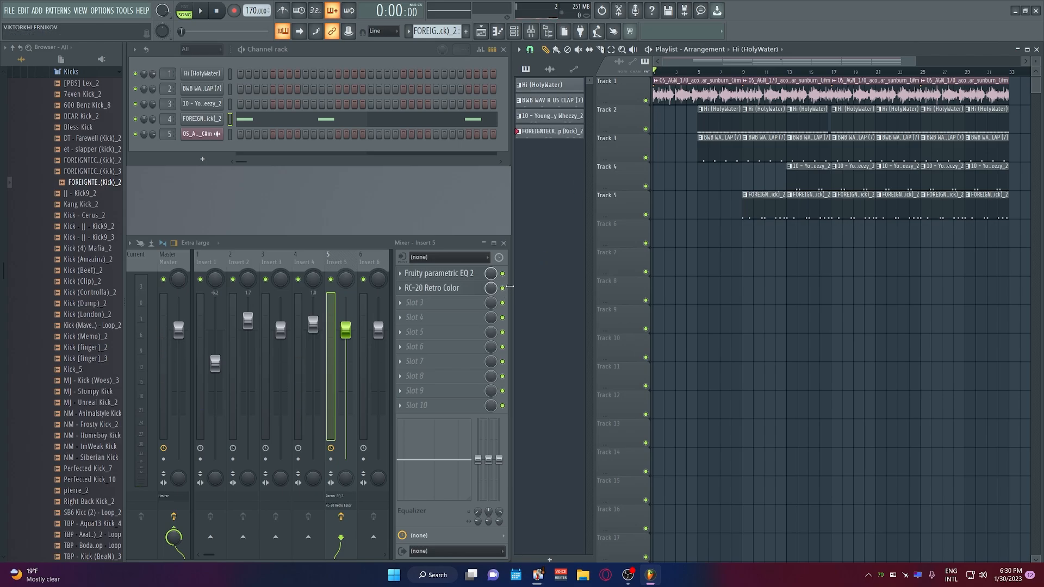
# Raise the Insert 5 EQ's band 1 high-pass cutoff to about 974 Hz and compare the guitar with the EQ bypassed and enabled
pyautogui.click(438, 273)
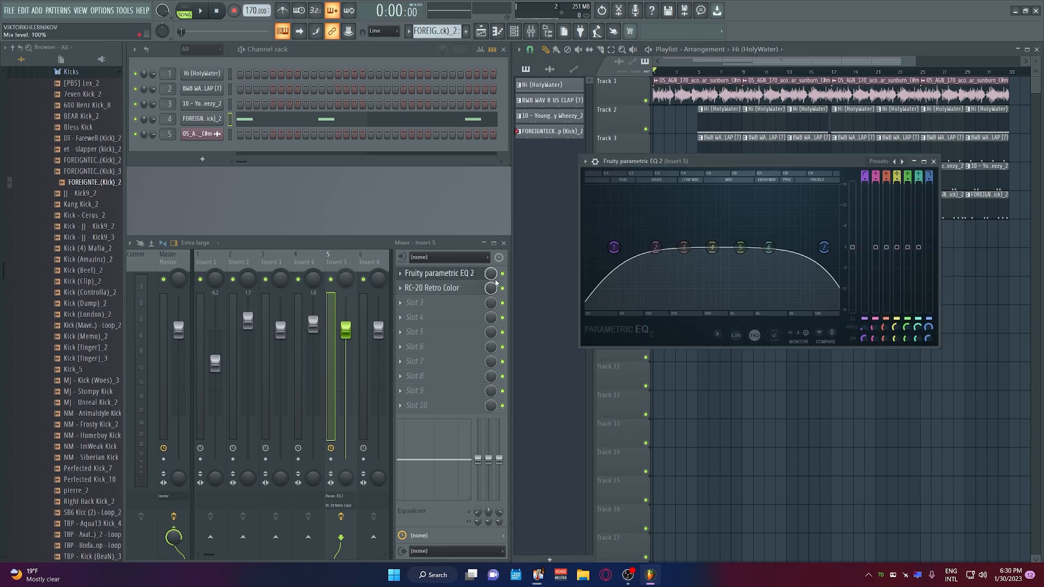
pyautogui.moveTo(617, 247); pyautogui.dragTo(739, 248)
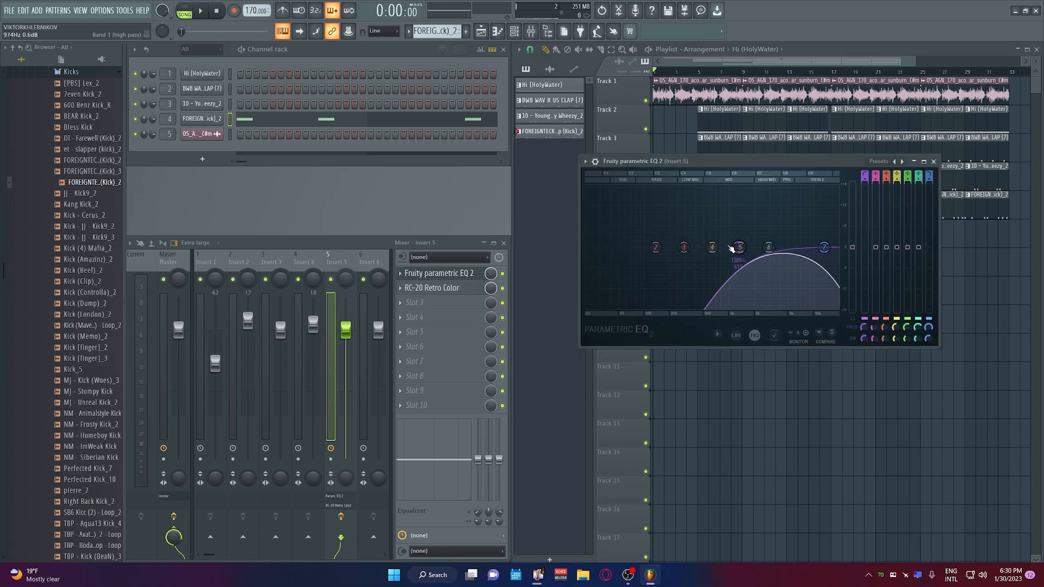
pyautogui.press('space')
pyautogui.click(504, 274)
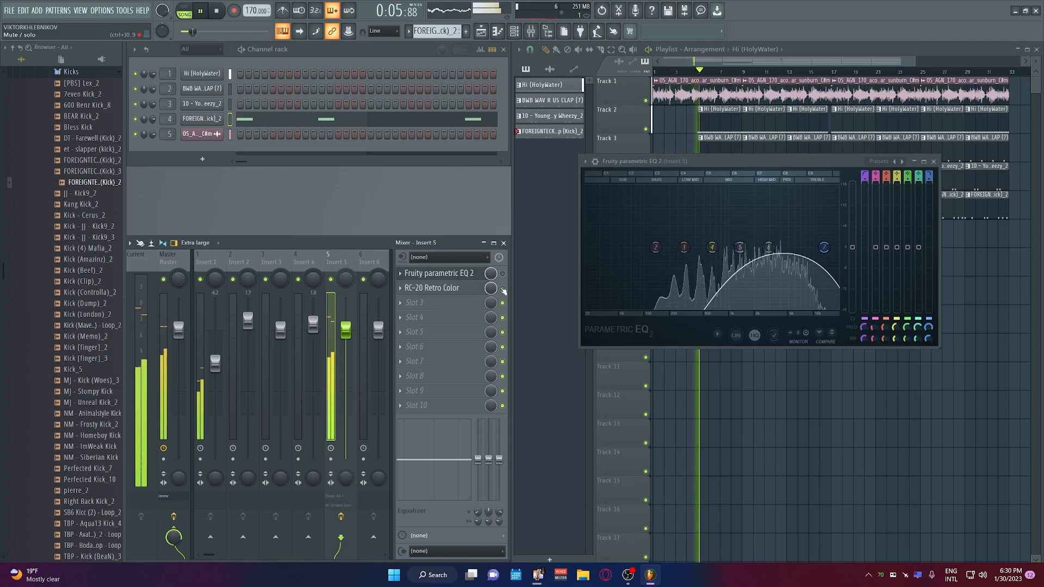
pyautogui.click(503, 274)
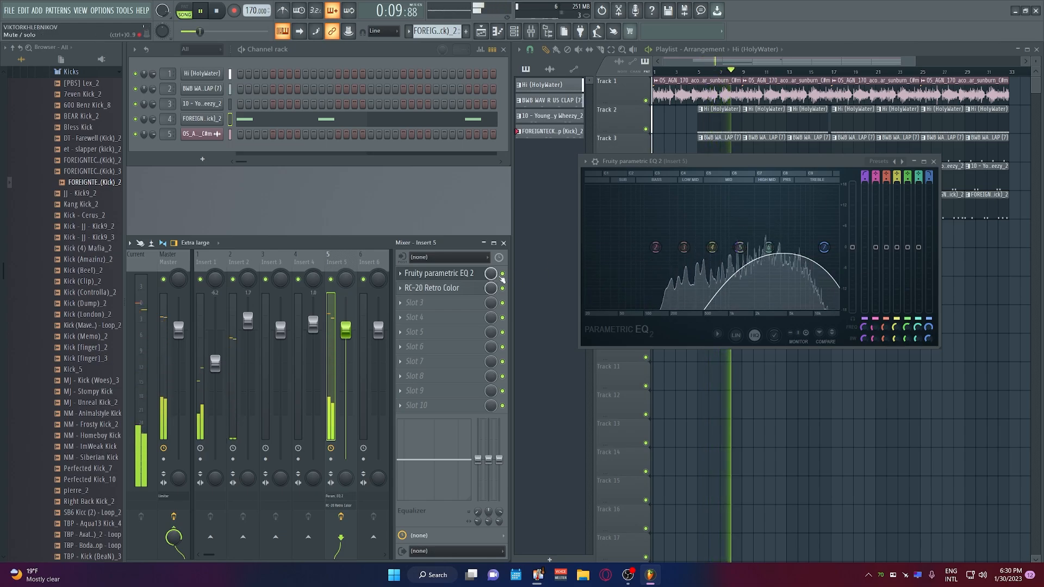
pyautogui.press('space')
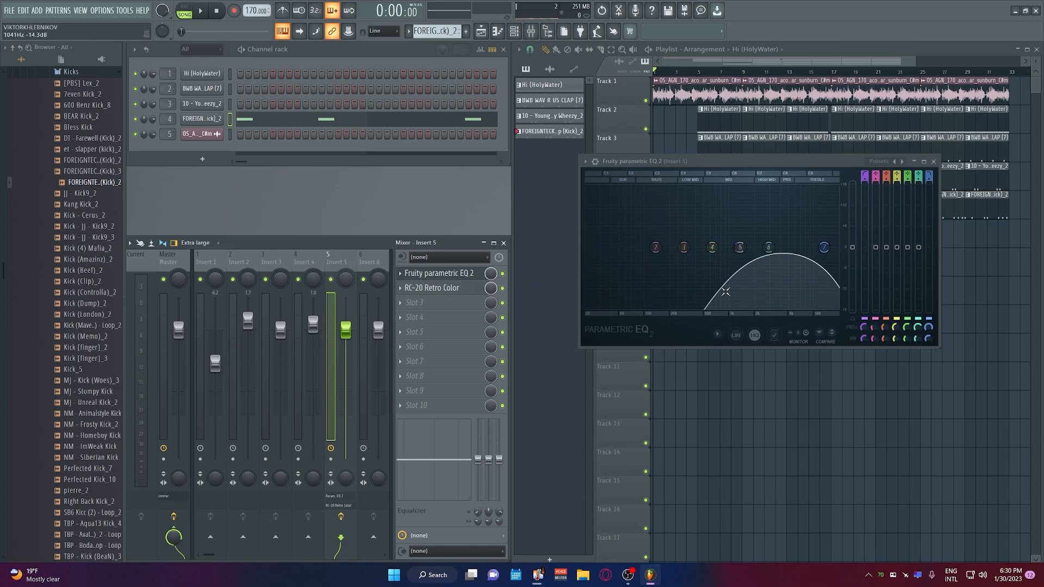
pyautogui.moveTo(809, 164); pyautogui.dragTo(798, 248)
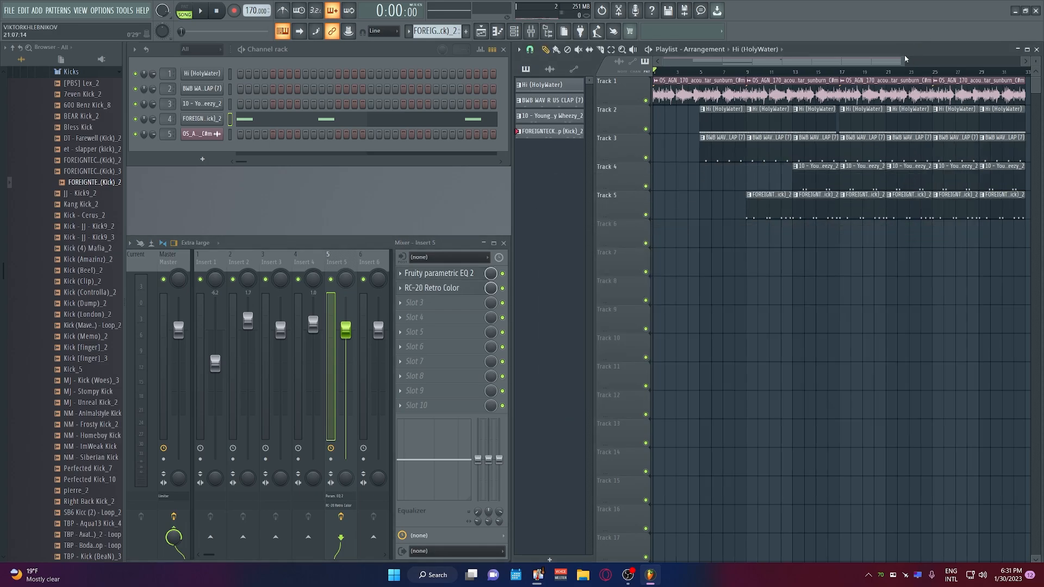
pyautogui.moveTo(903, 61)
pyautogui.mouseDown()
pyautogui.moveTo(925, 61)
pyautogui.moveTo(901, 62)
pyautogui.mouseUp()
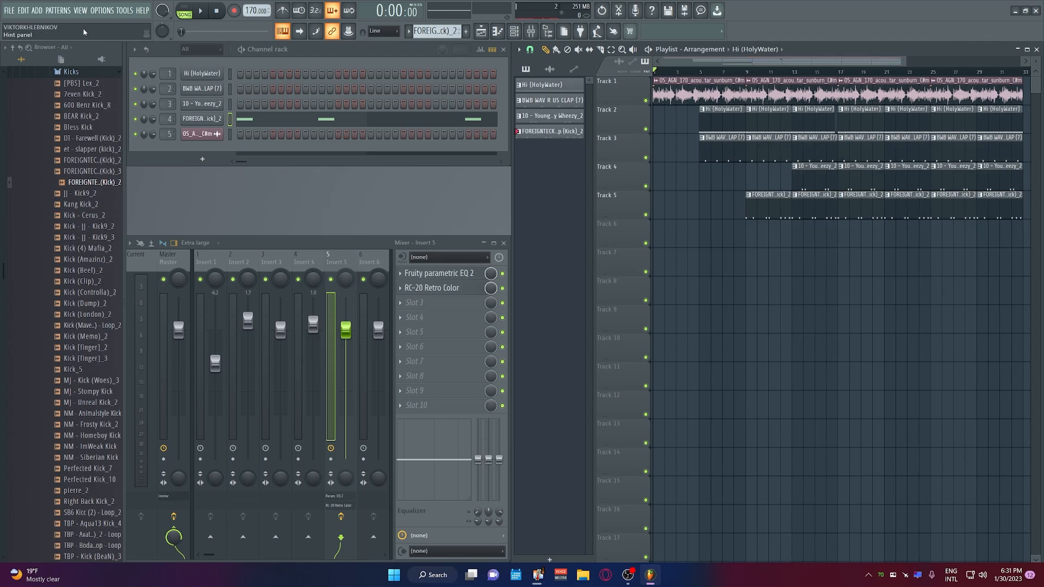
# Export the project as a wave file named untitled.wav
pyautogui.click(10, 11)
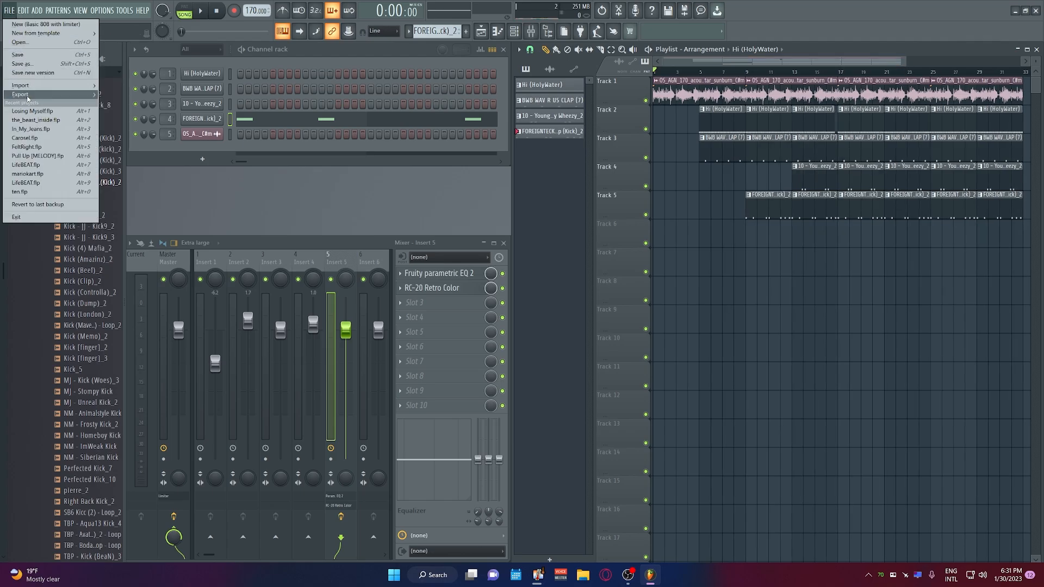
pyautogui.moveTo(30, 95)
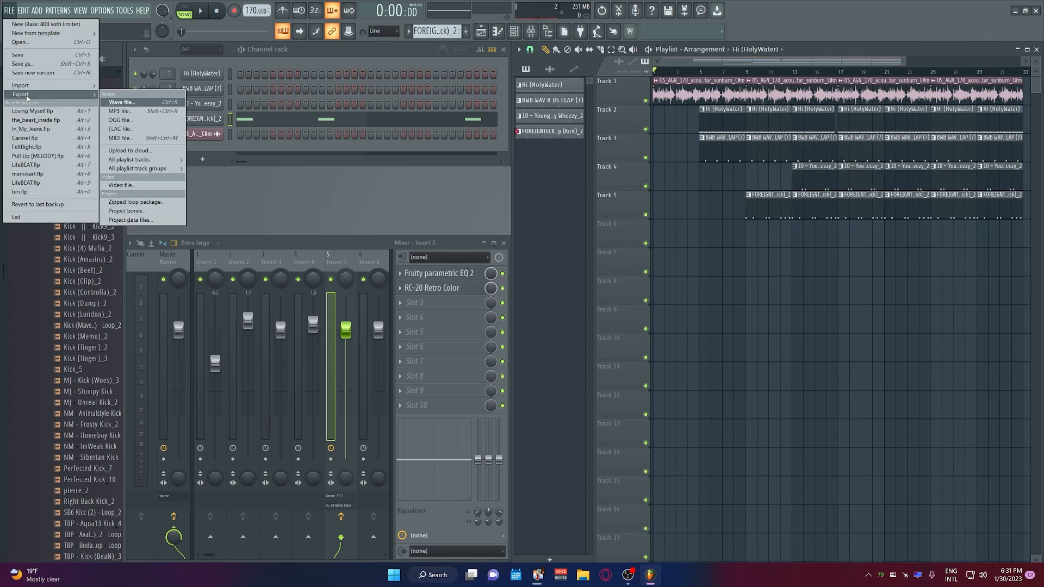
pyautogui.click(136, 103)
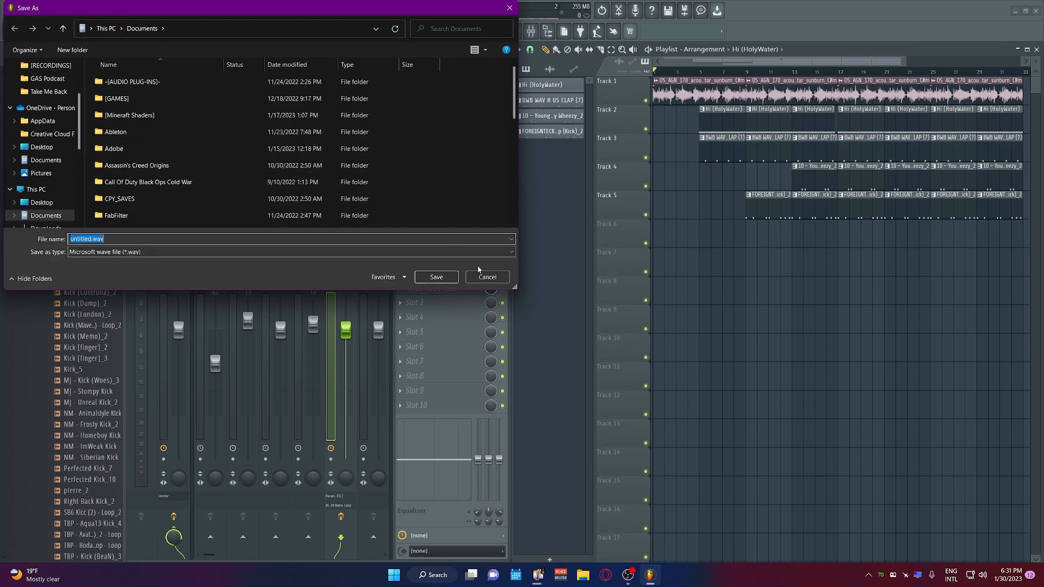
pyautogui.scroll(1, 49, 213)
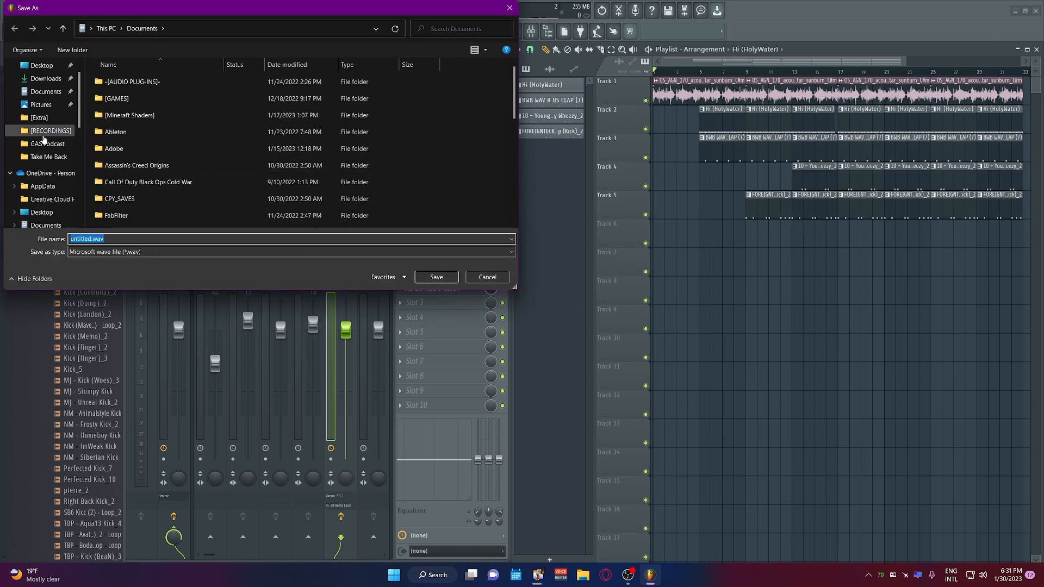
pyautogui.press('Return')
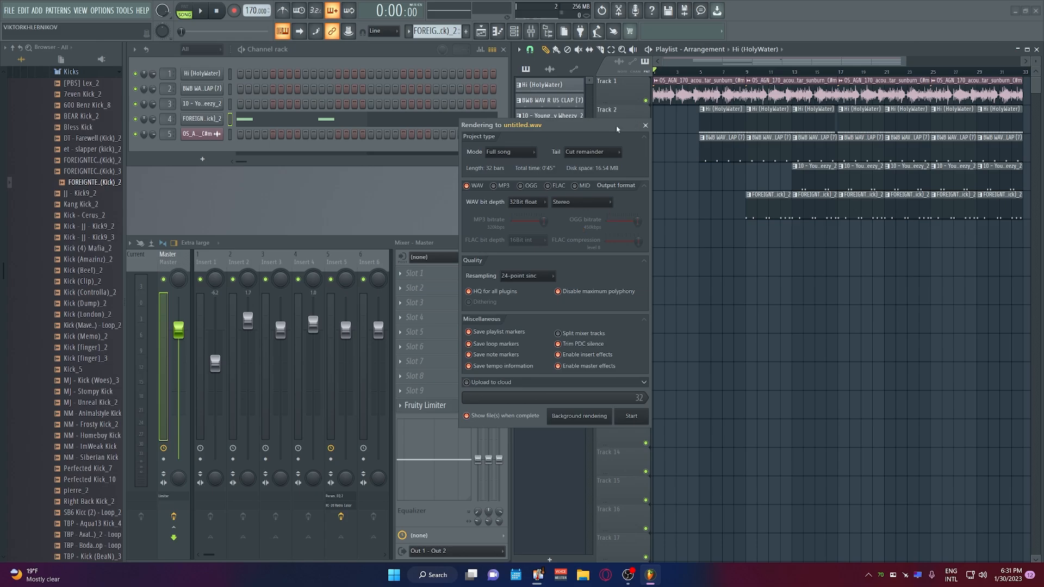
# Move the render settings aside, toggle the additional MP3 output format and start rendering the full song
pyautogui.moveTo(617, 129); pyautogui.dragTo(657, 121)
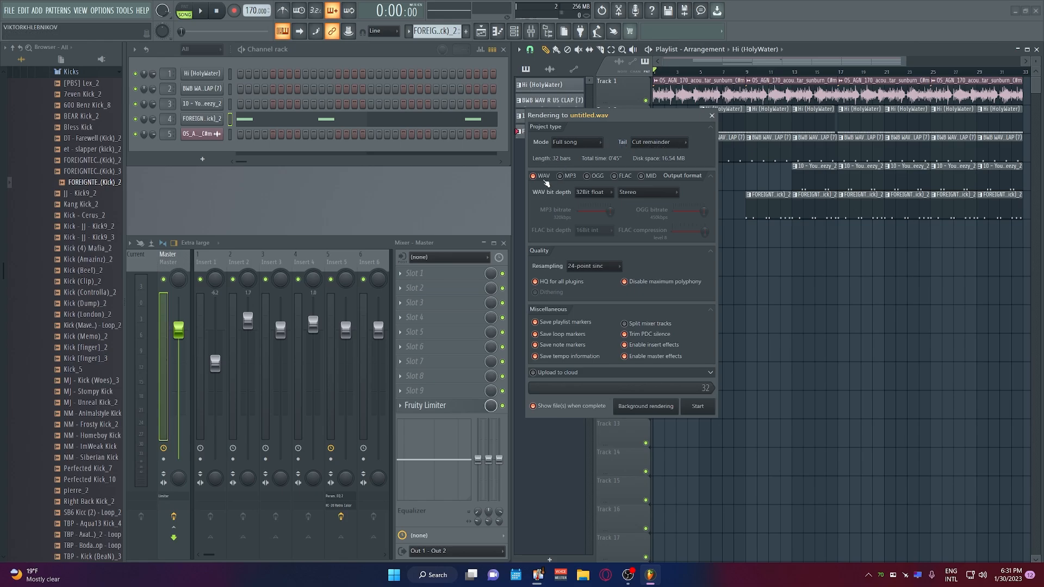
pyautogui.click(567, 177)
pyautogui.click(562, 177)
pyautogui.click(698, 406)
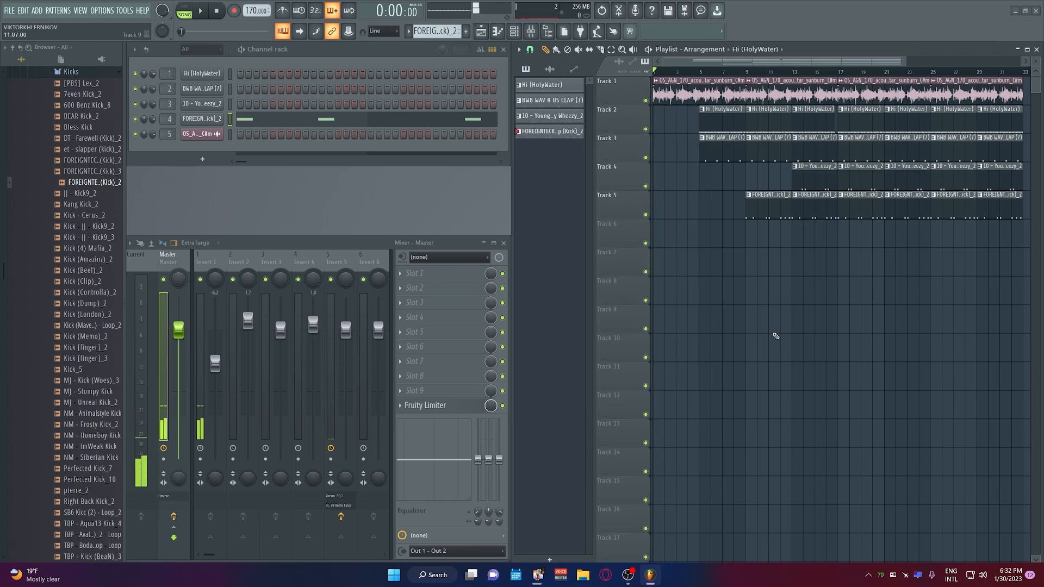
pyautogui.click(517, 225)
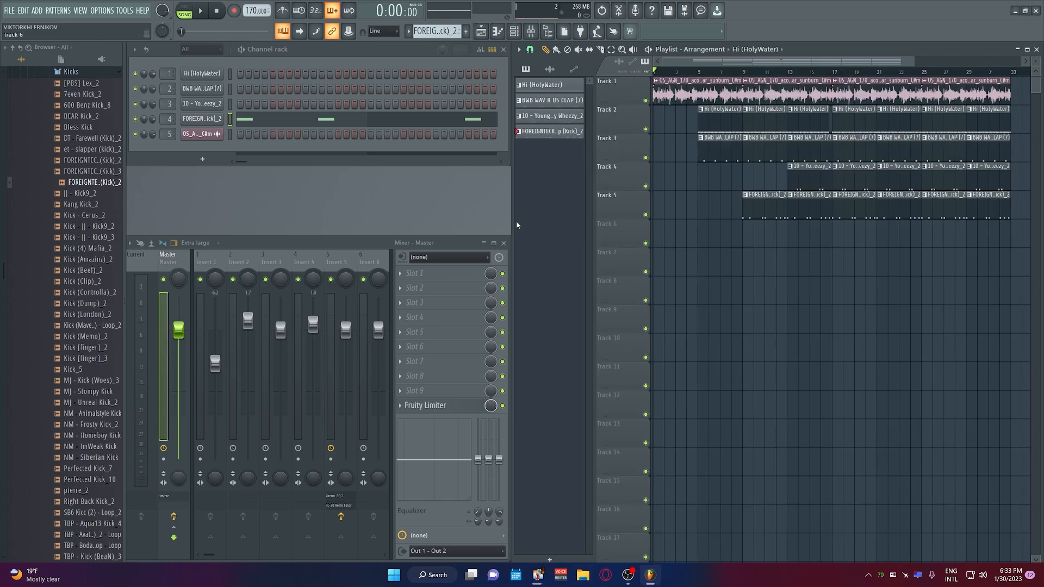